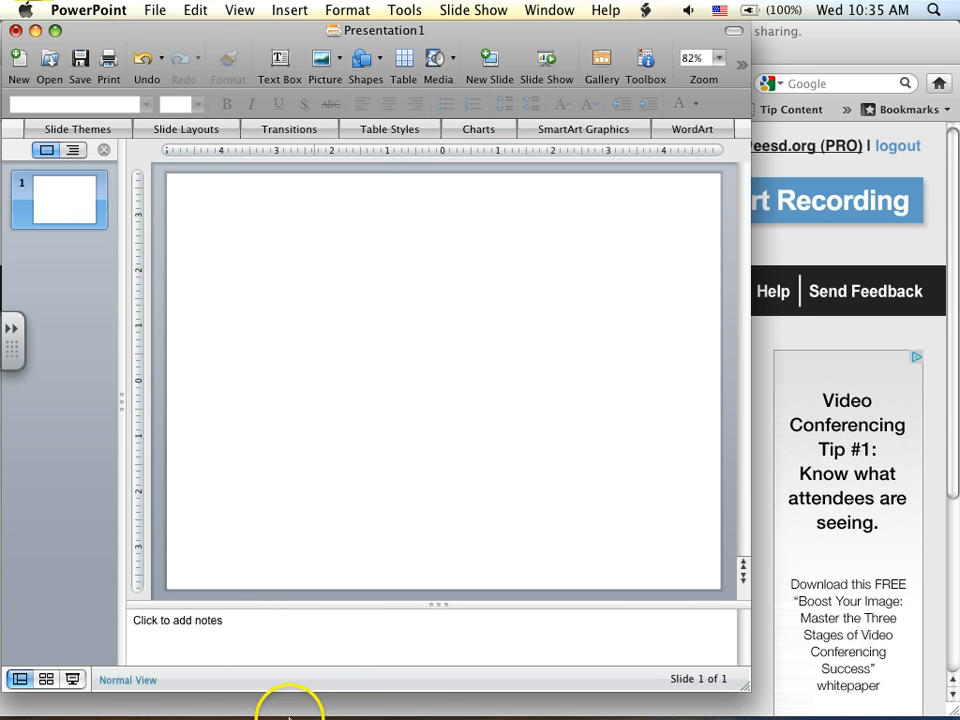
- Switch to Firefox and open the Google home page in a new tab
mouse_move(331, 713)
click(317, 686)
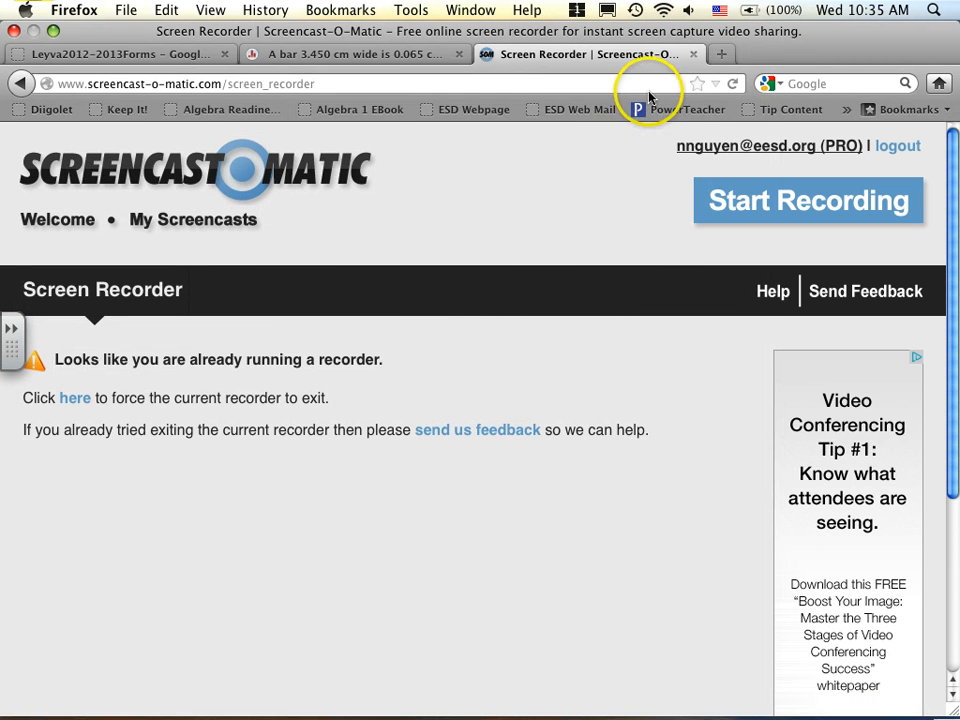
click(721, 54)
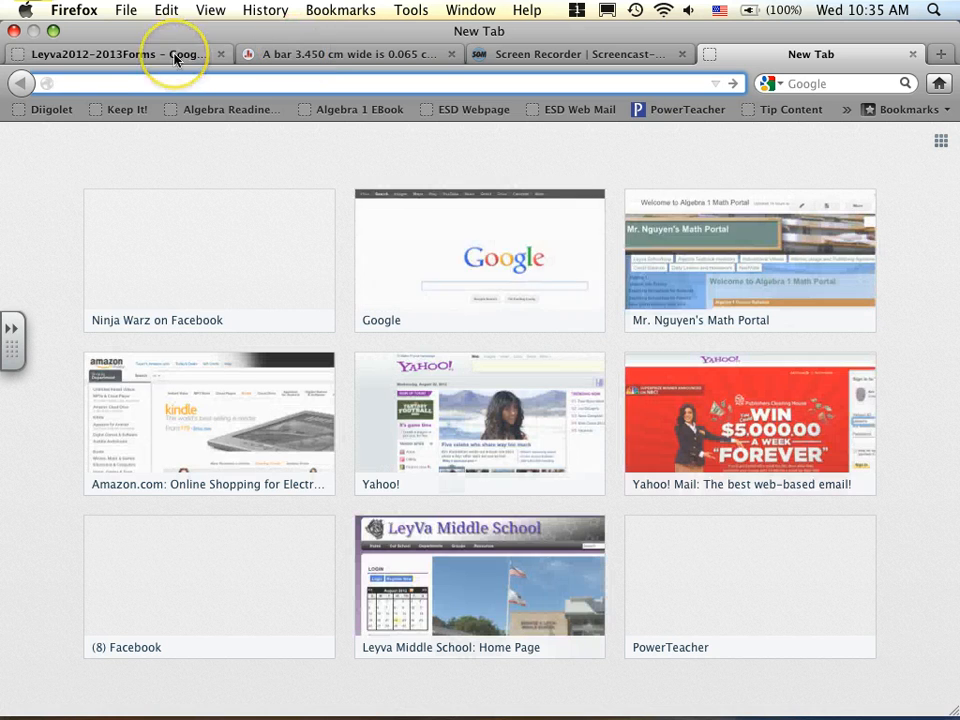
text(google.com)
key(Return)
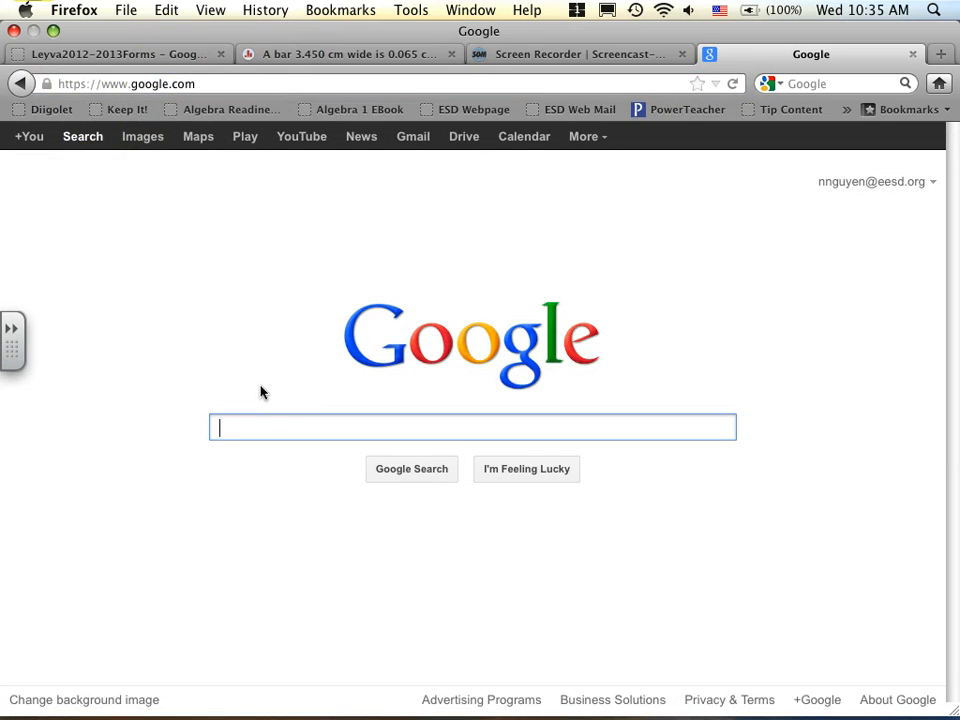
- Search Google Images for "soccer ball"
text(soccer ball)
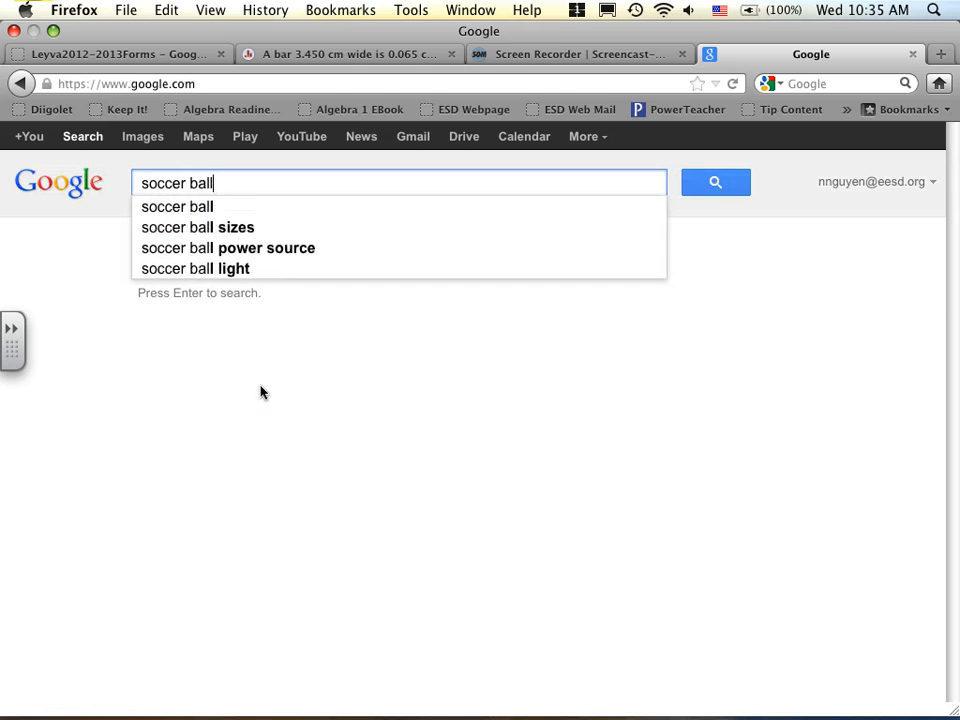
key(Return)
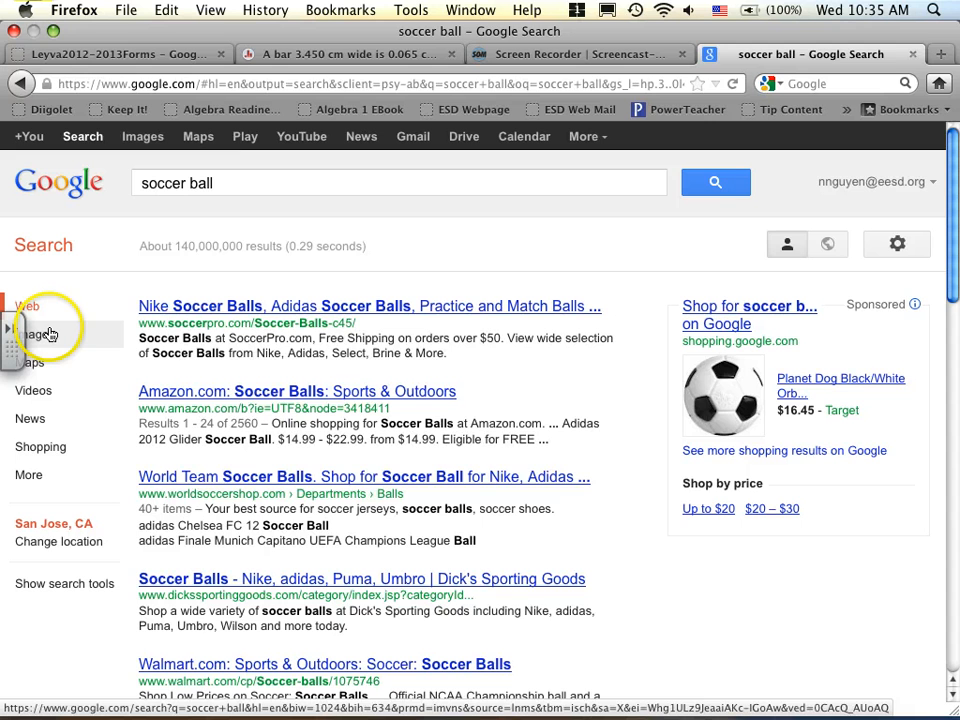
click(48, 334)
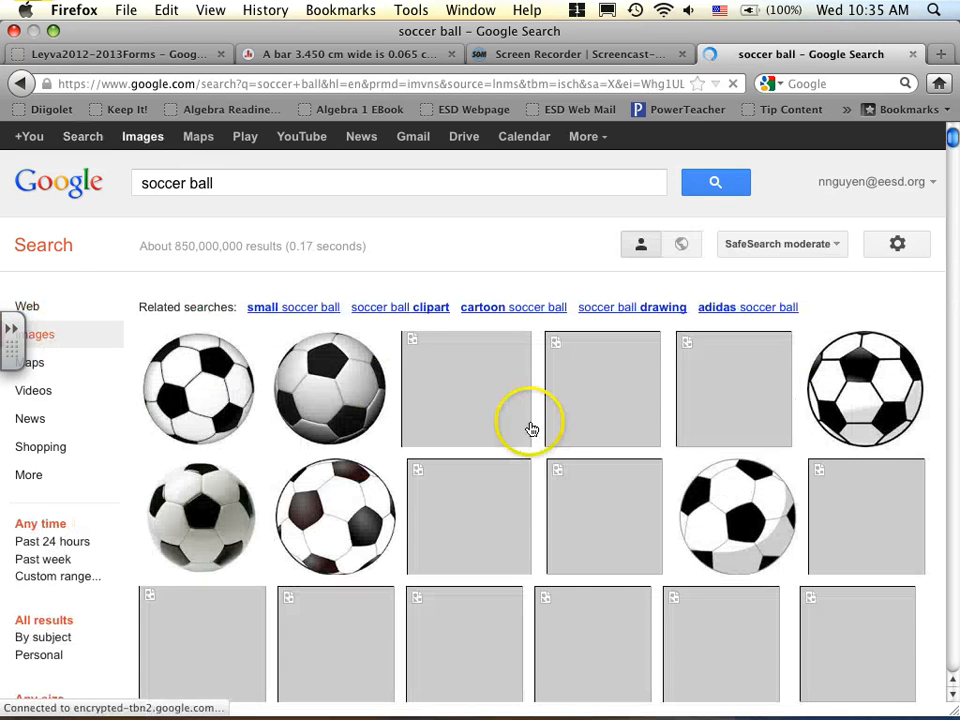
- Browse the soccer ball images and open the yellow smiley-face ball, yellow smile.jpg, from the results
mouse_move(716, 491)
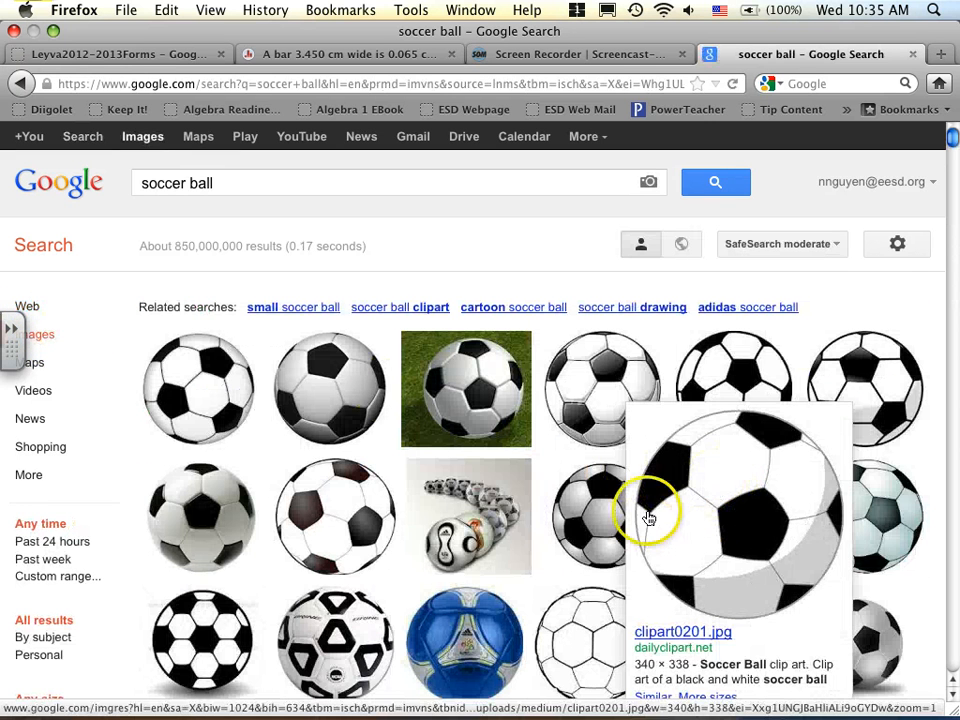
mouse_move(480, 564)
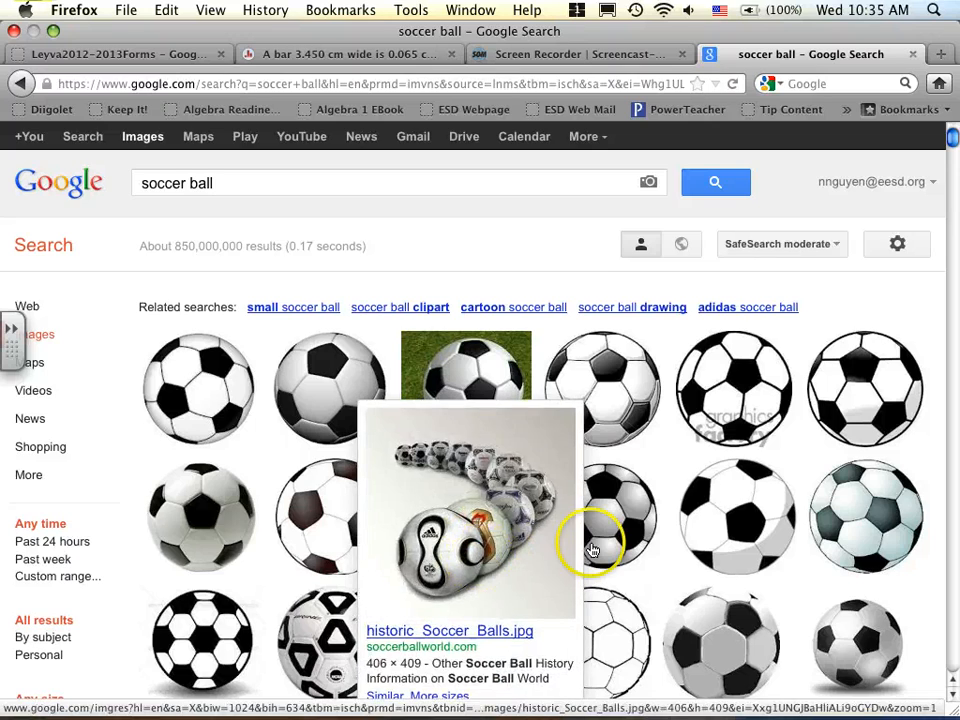
scroll(588, 548, down, 5)
scroll(592, 551, down, 6)
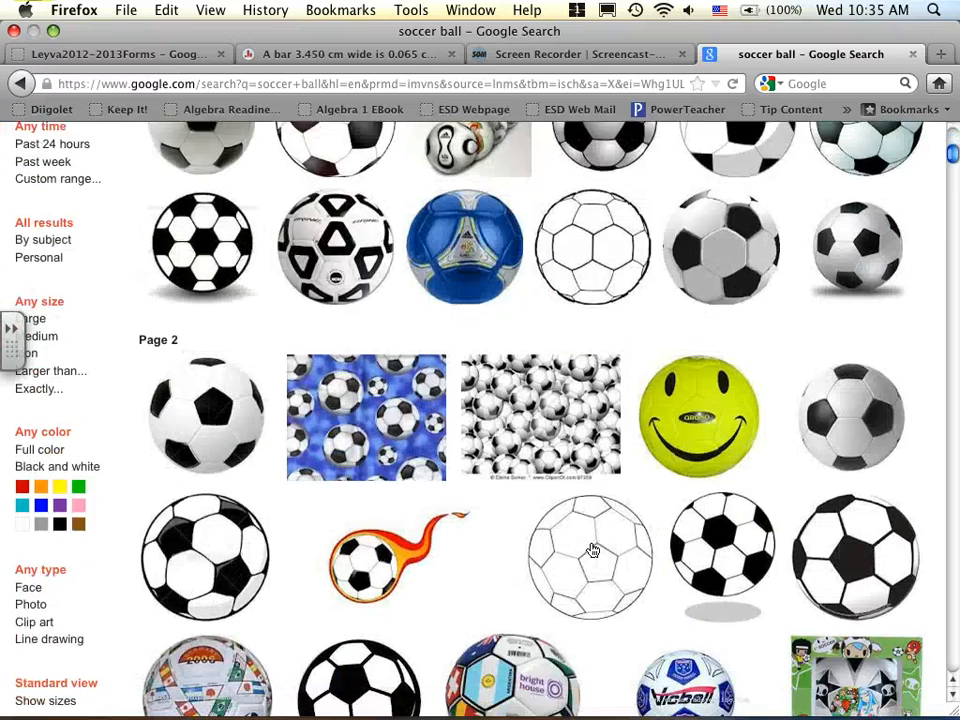
scroll(590, 550, up, 1)
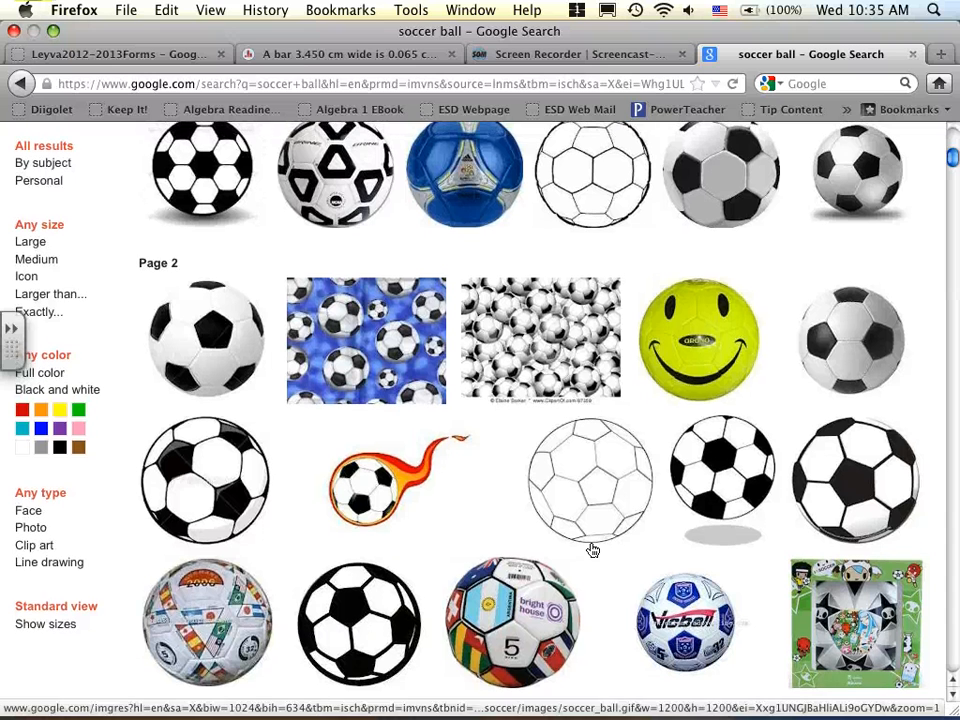
mouse_move(720, 356)
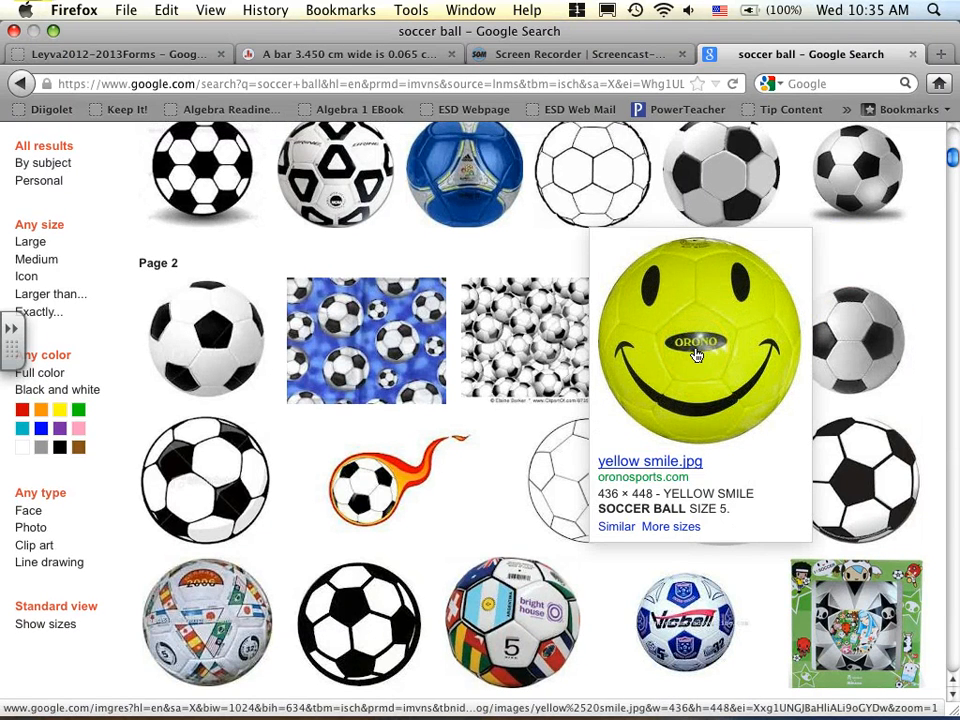
click(697, 355)
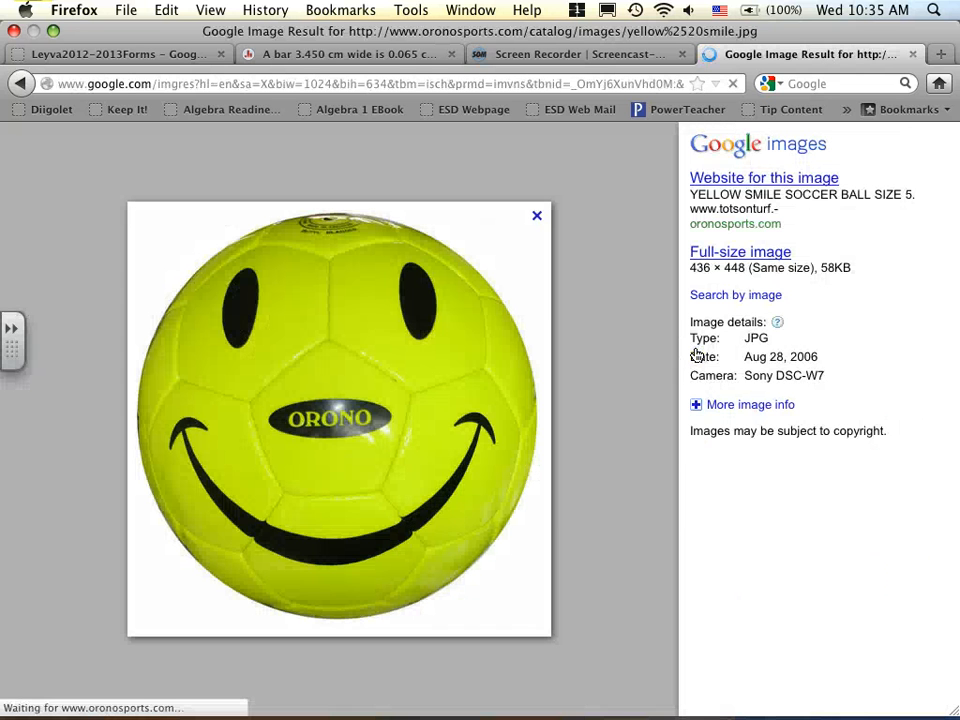
- Save the smiley ball image to the Desktop as yellow smile.jpg, and dismiss the downloads list and image preview
click(343, 408)
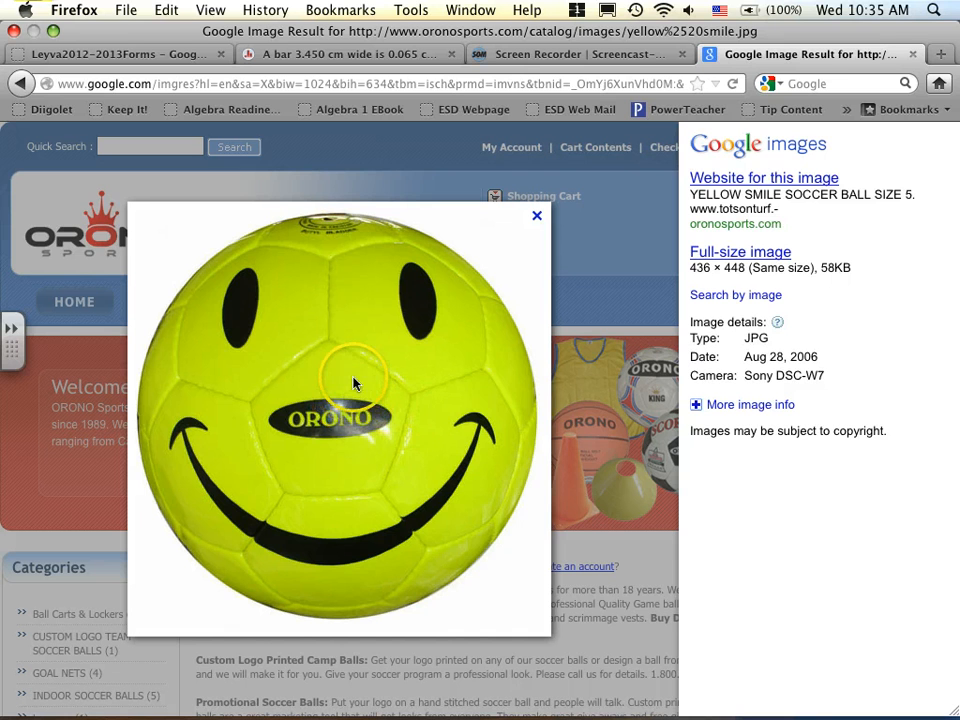
right_click(353, 383)
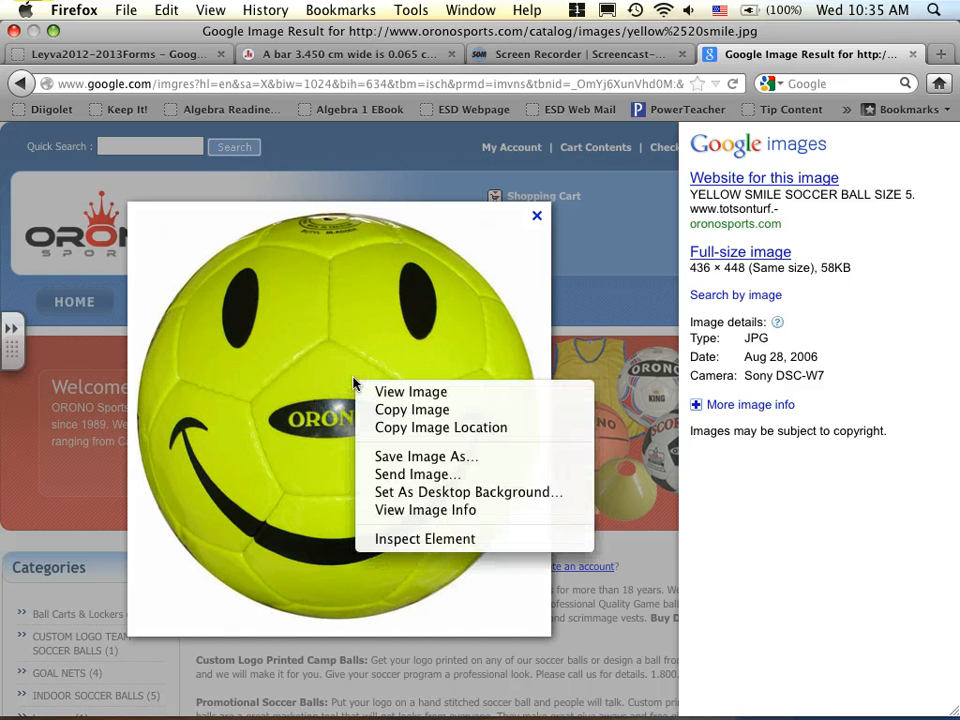
click(437, 456)
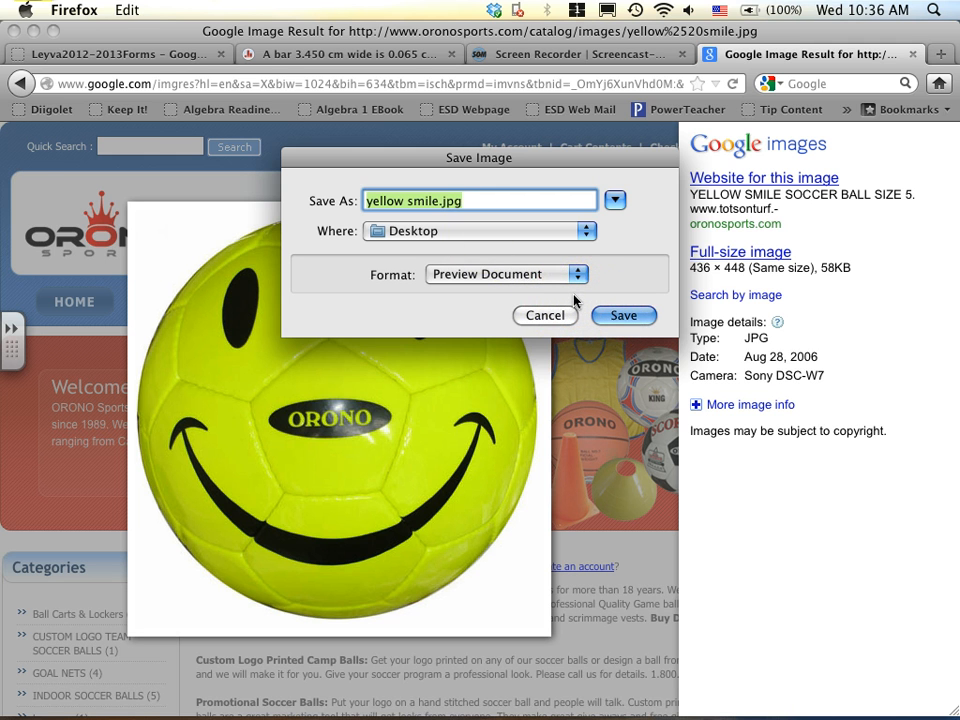
click(624, 316)
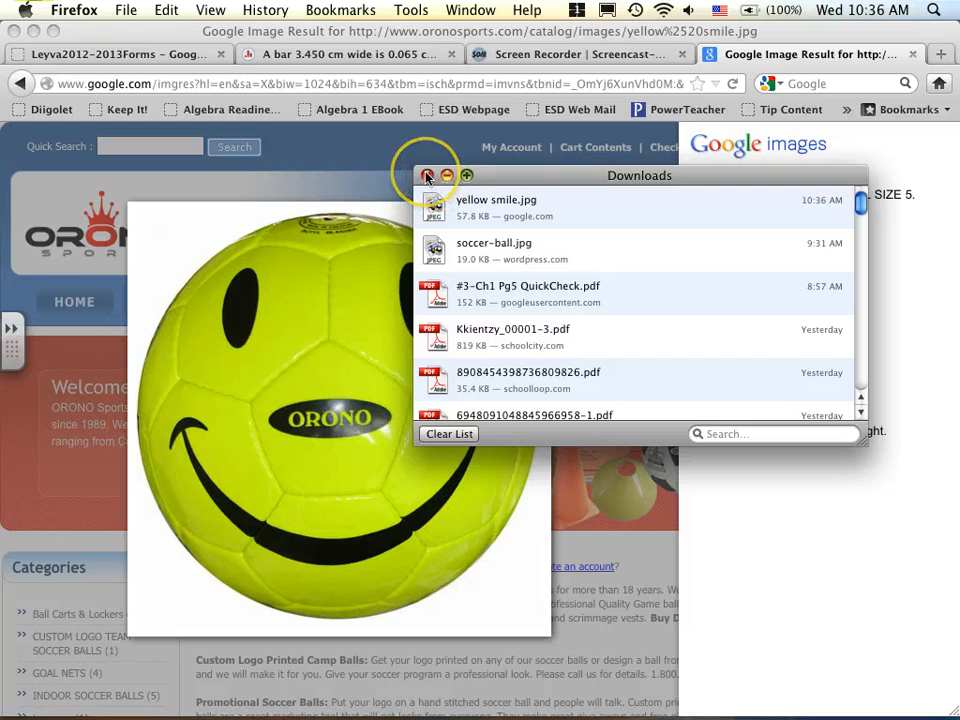
click(427, 176)
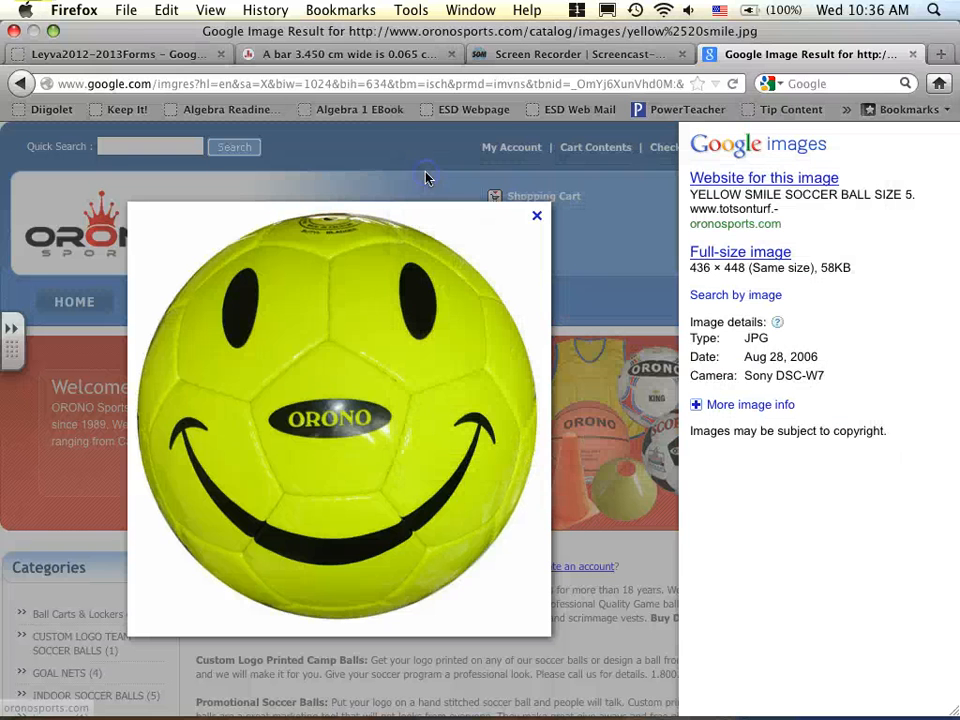
click(536, 215)
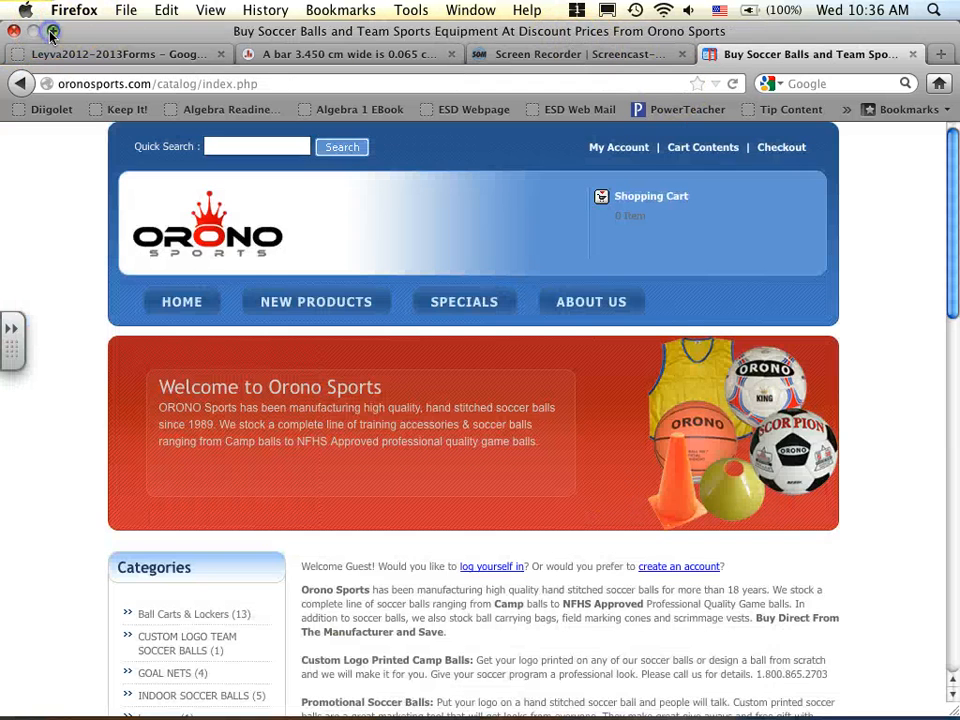
- Minimize the browser, switch to PowerPoint, and insert yellow smile.jpg from the Desktop on the blank slide
click(33, 31)
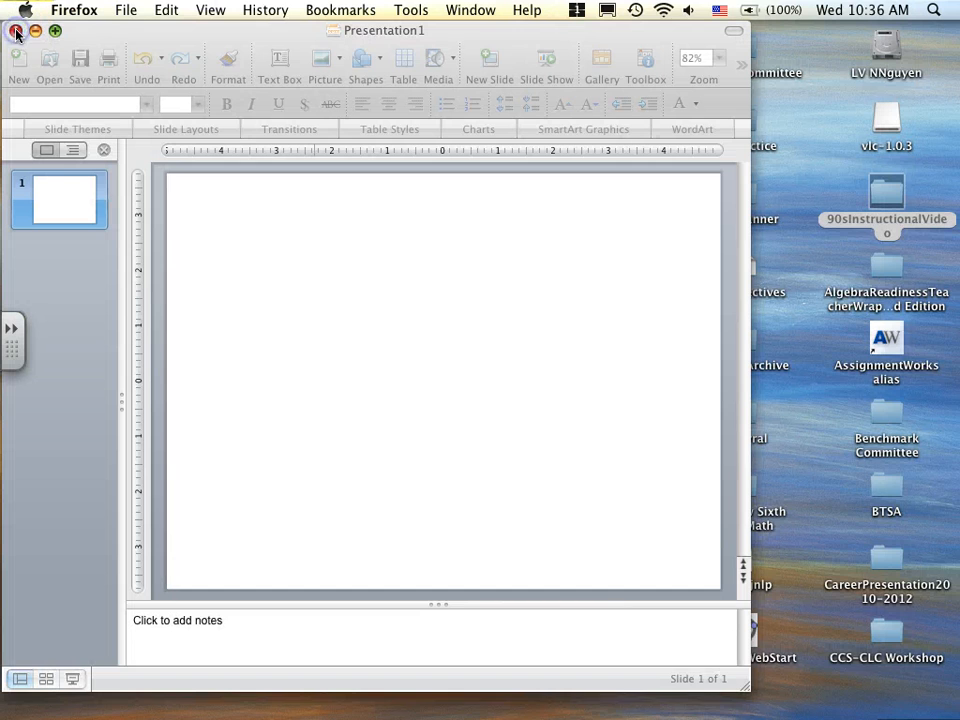
click(213, 36)
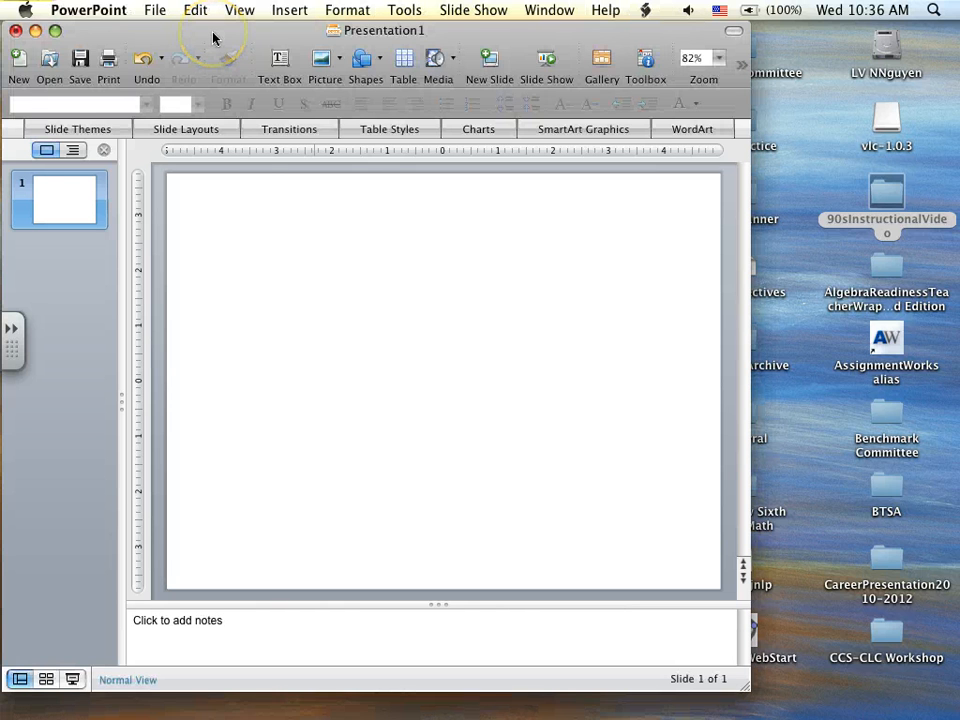
click(287, 12)
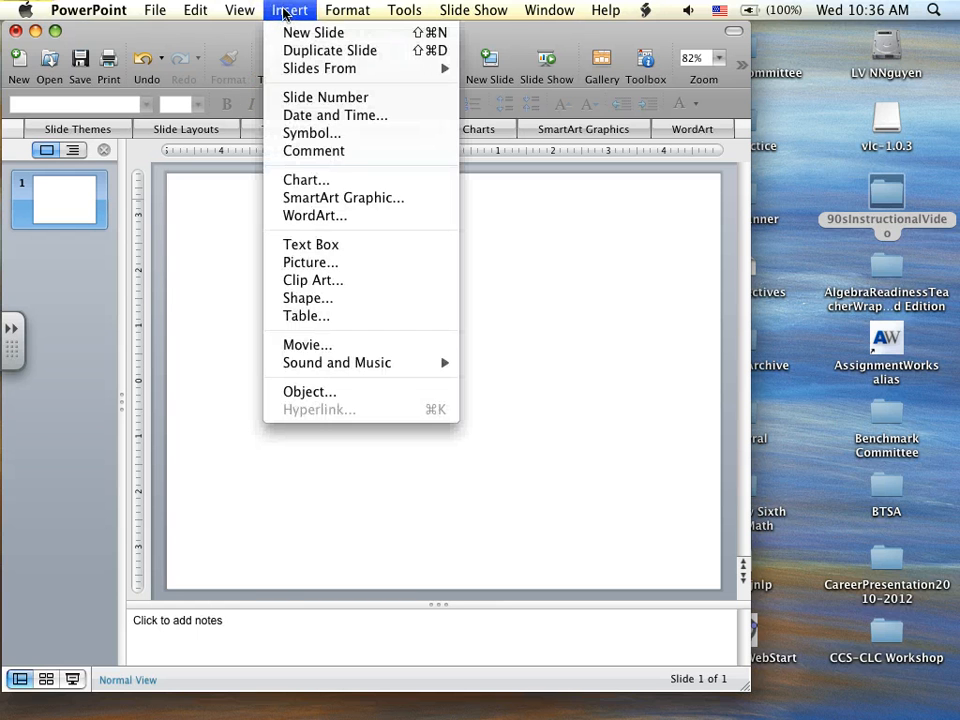
click(319, 270)
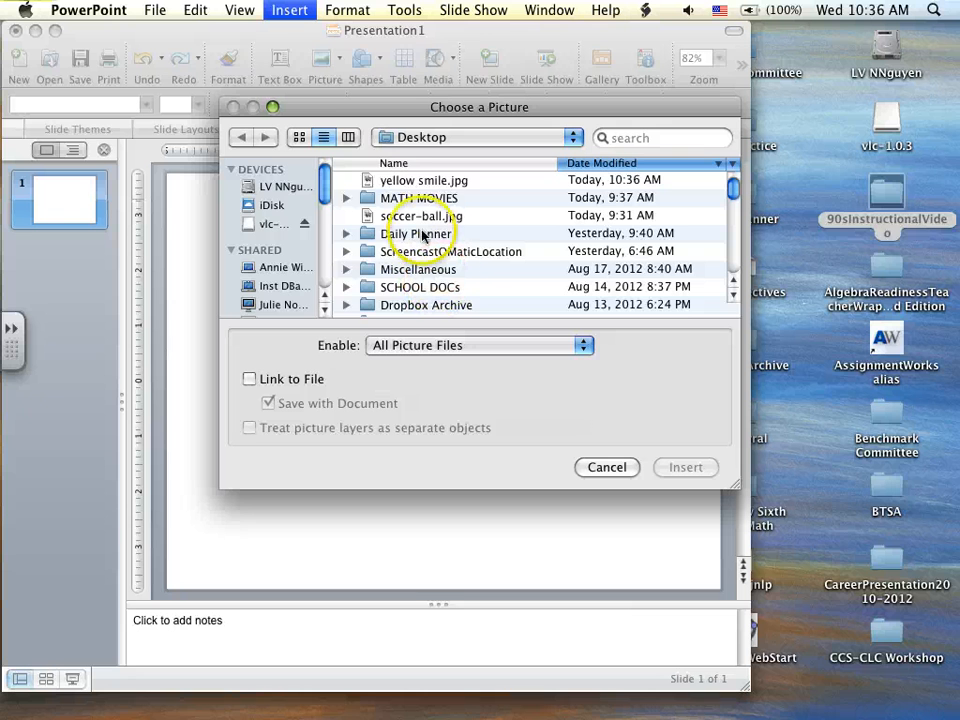
click(418, 182)
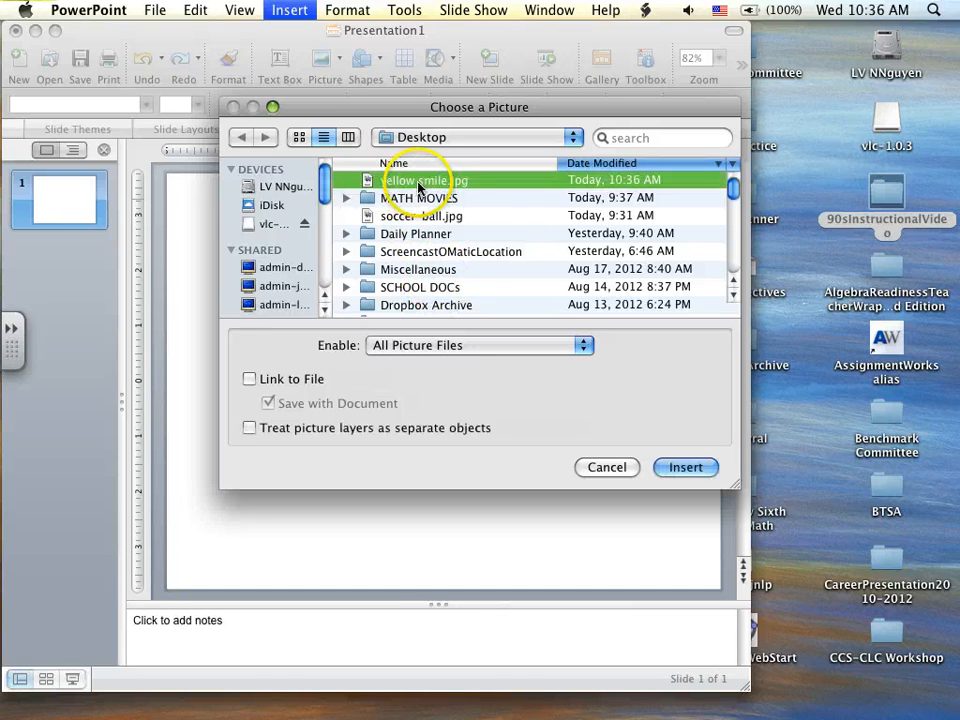
click(678, 468)
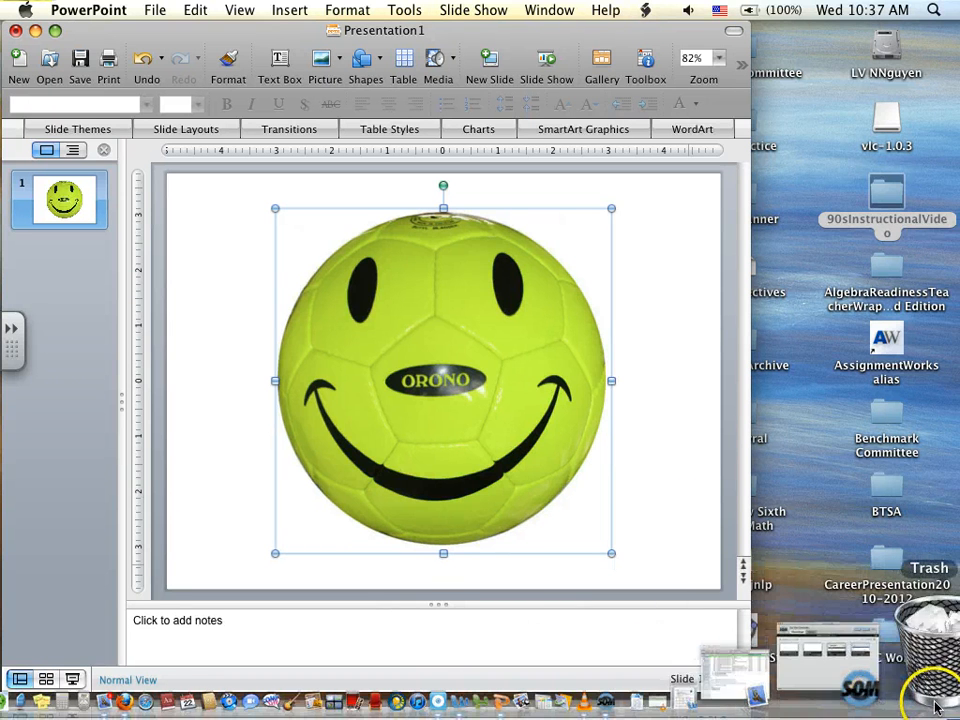
click(922, 697)
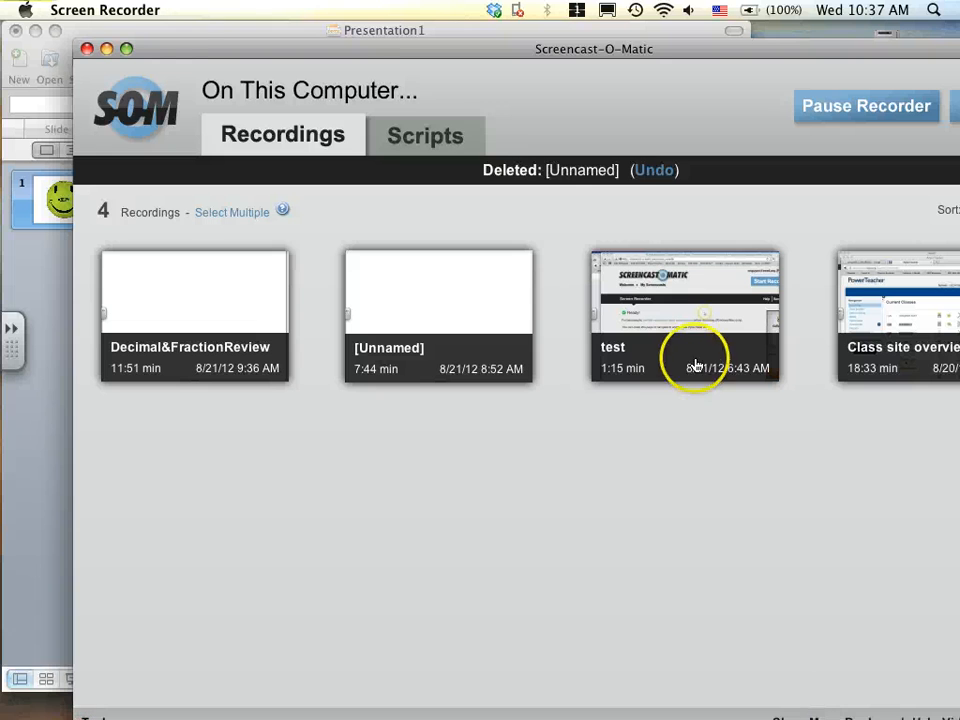
click(822, 108)
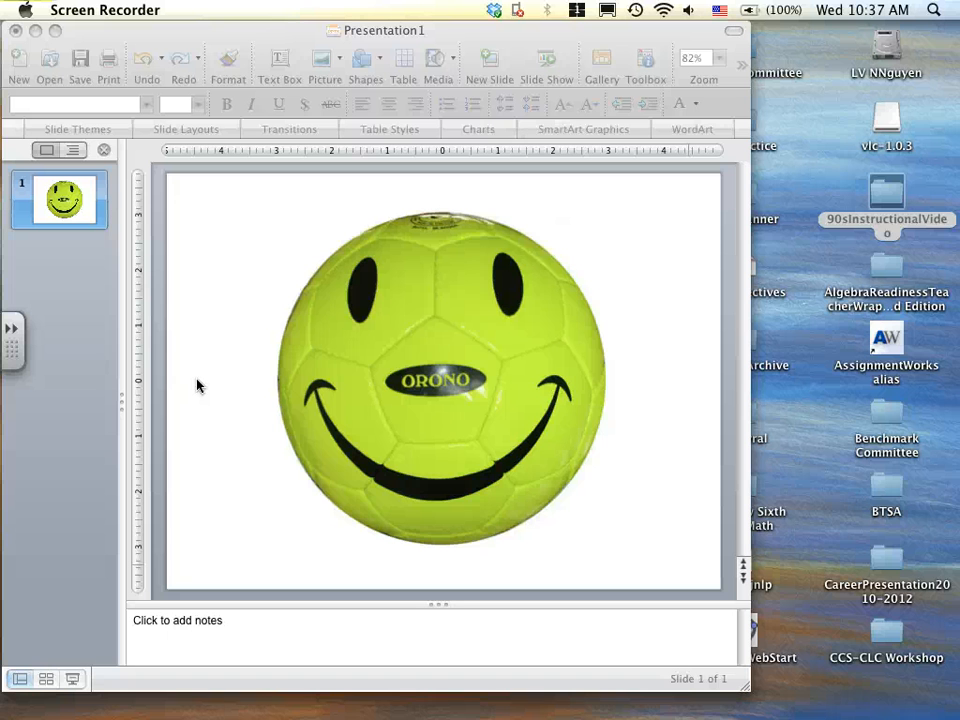
- Shrink the smiley ball picture to about 1.3 inches wide and place it in the slide's upper-left corner
click(455, 339)
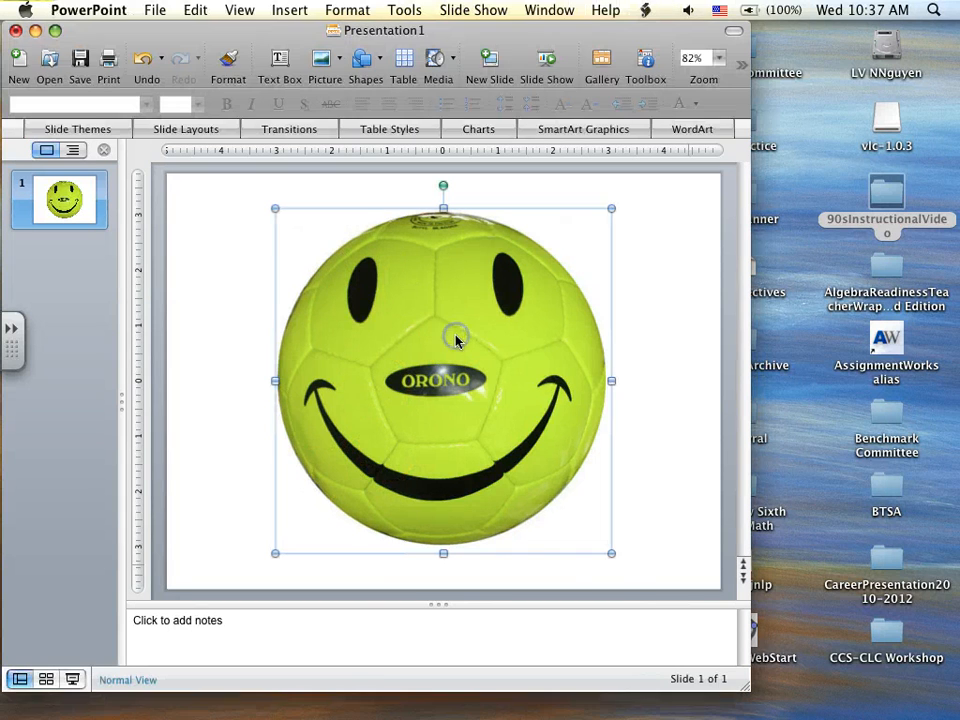
drag(612, 553, 258, 298)
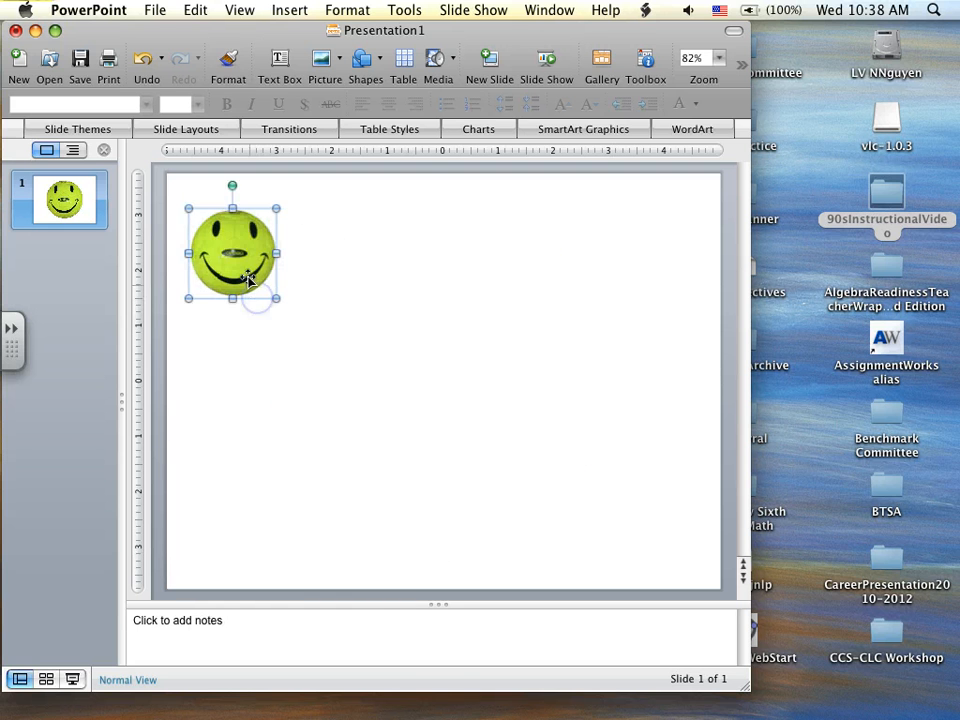
click(375, 352)
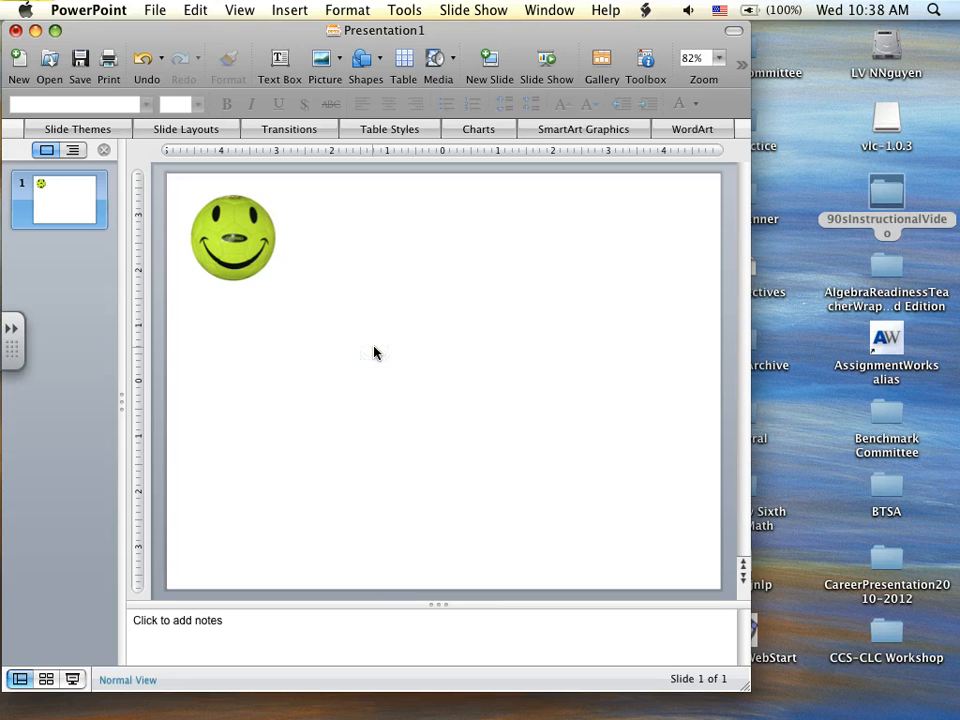
click(250, 255)
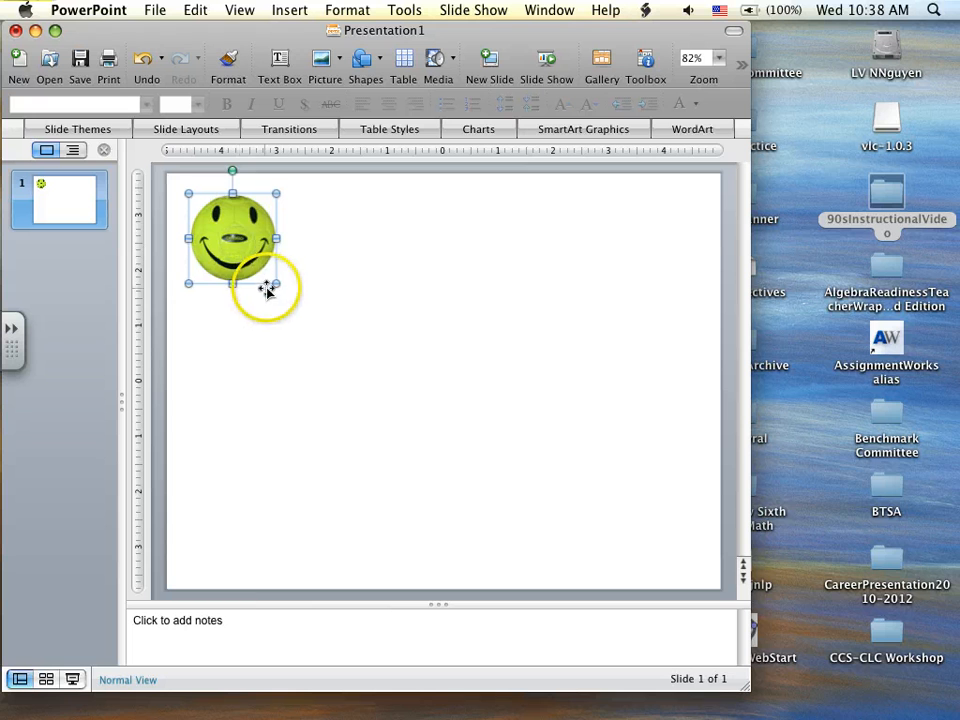
drag(280, 282, 260, 266)
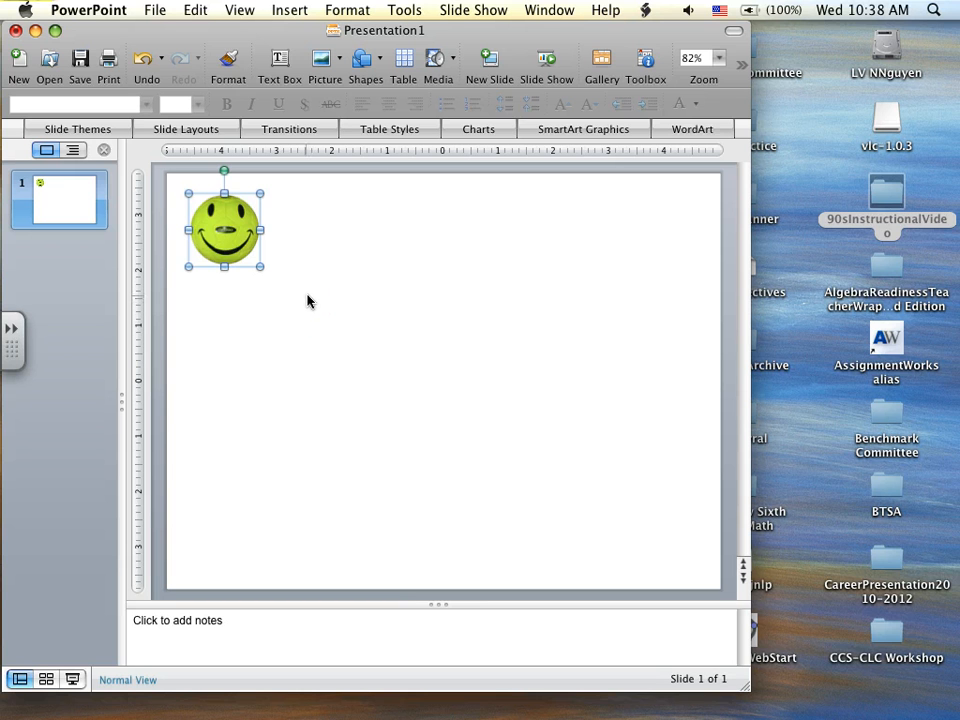
- Duplicate the first slide with the smiley ball in its upper-left corner
click(61, 208)
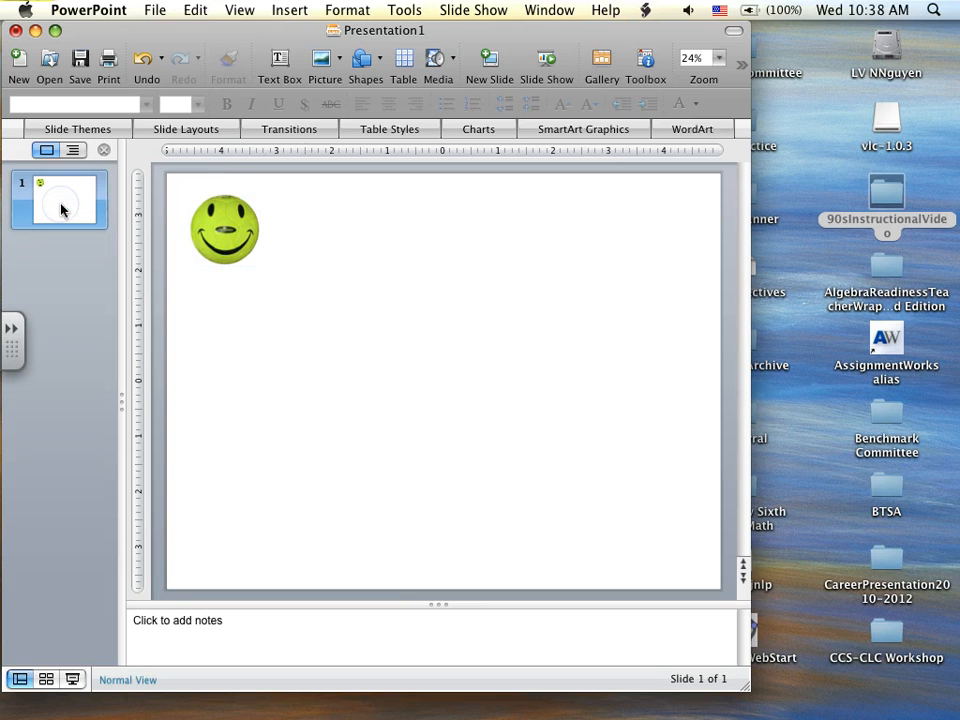
click(448, 330)
click(187, 242)
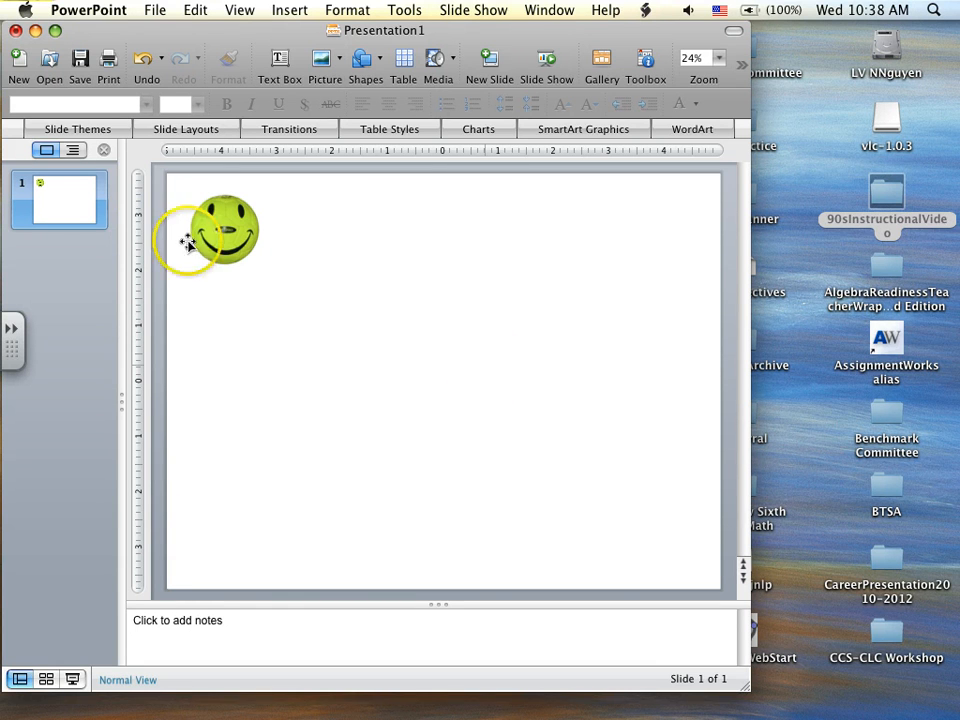
click(64, 207)
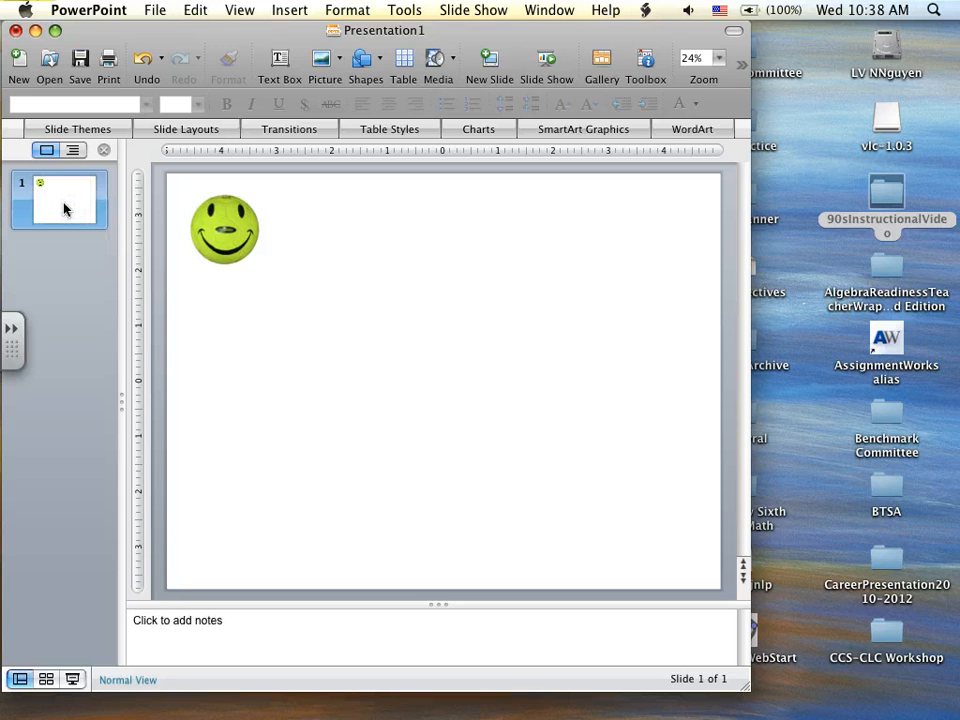
click(66, 212)
right_click(65, 218)
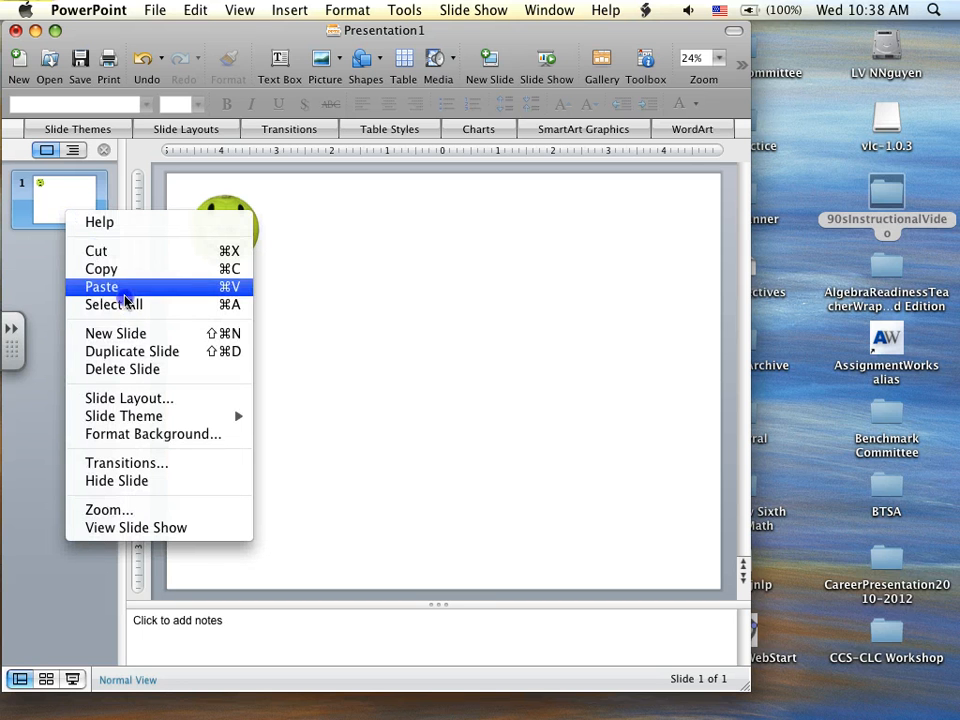
click(134, 352)
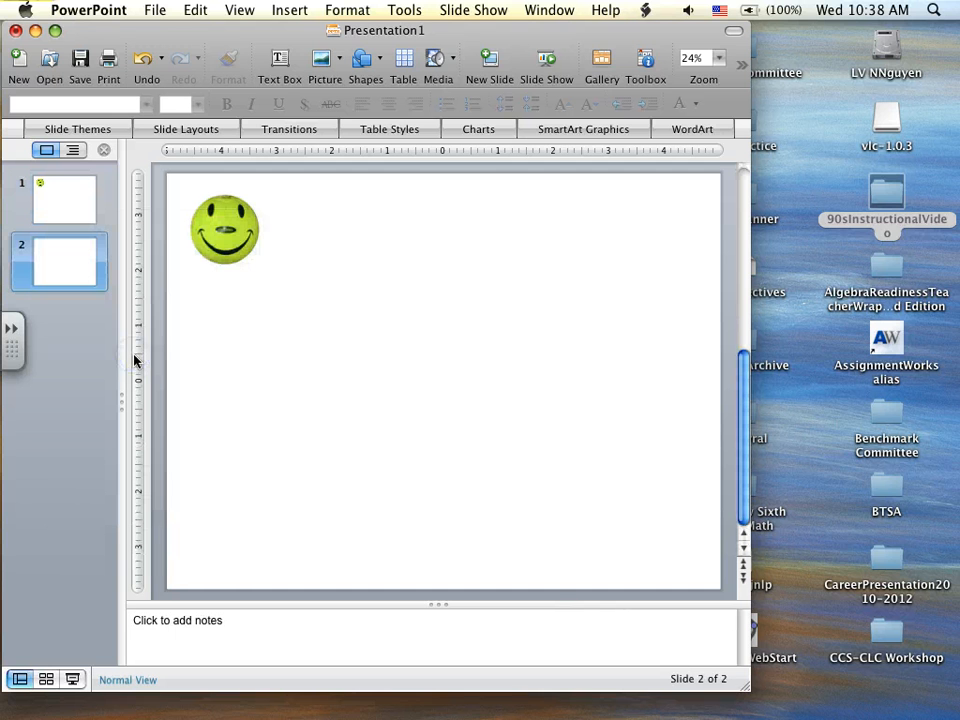
- Keep duplicating the second slide until the presentation has ten identical smiley ball slides
click(64, 205)
click(65, 272)
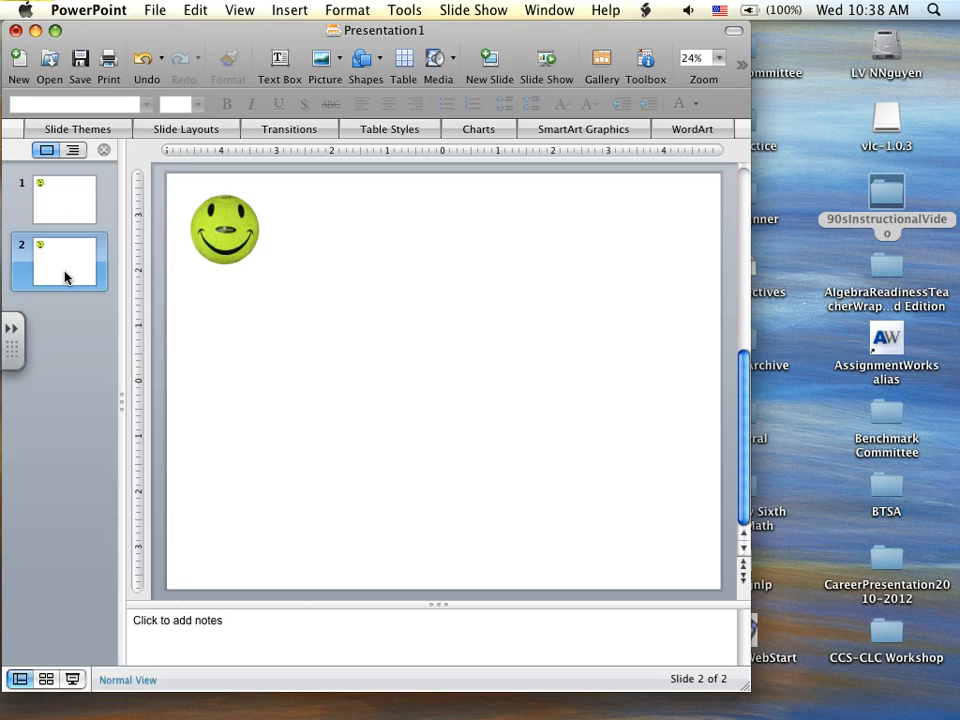
key(super+d)
key(super+d)
key(super+d)
key(super+d)
key(super+d)
key(super+d)
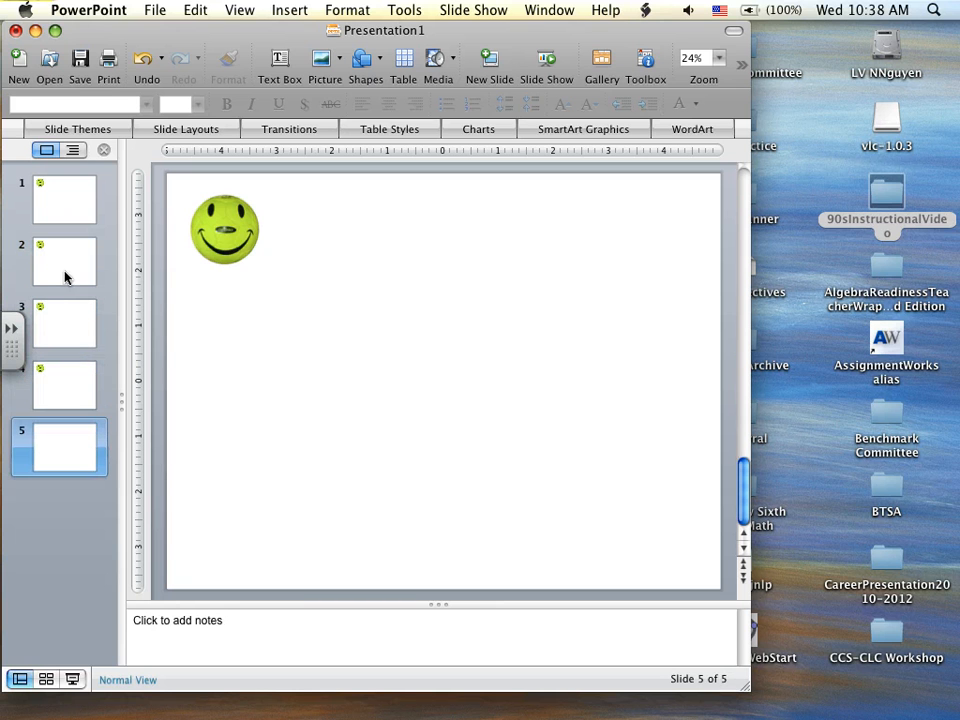
key(super+d)
key(super+d)
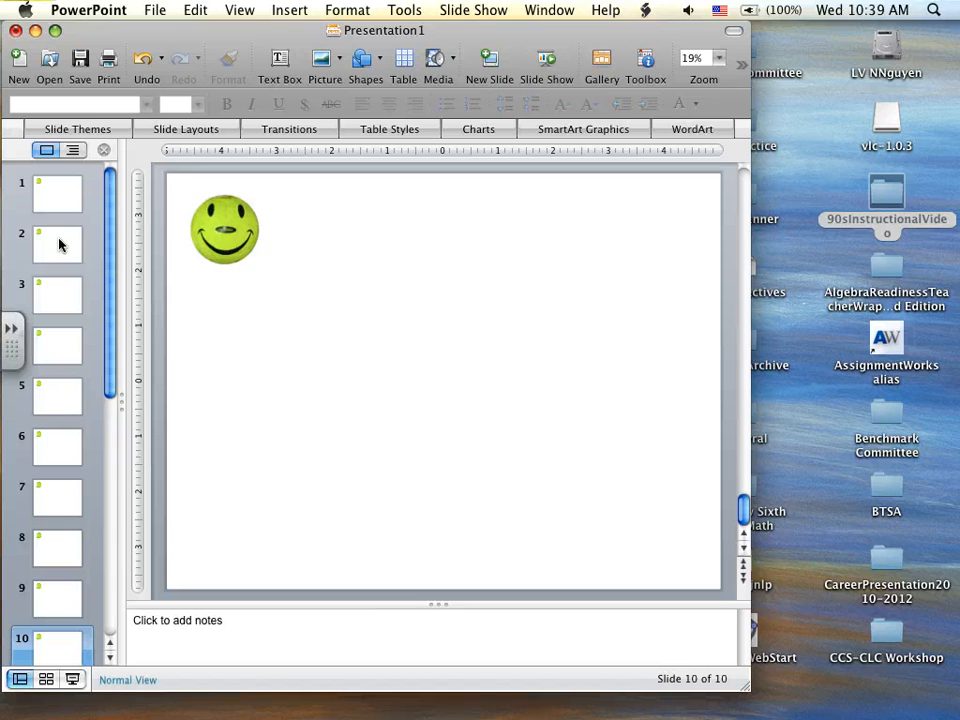
- Move the smiley ball progressively farther down and to the right on each of slides 2 to 5
click(59, 244)
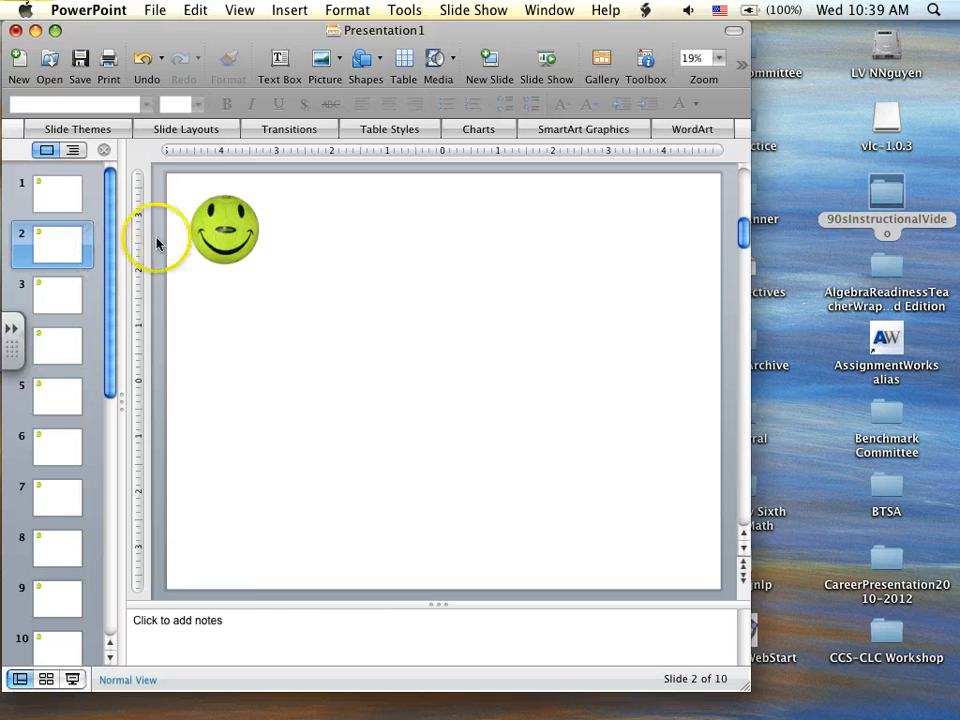
click(222, 232)
drag(222, 232, 55, 325)
click(63, 299)
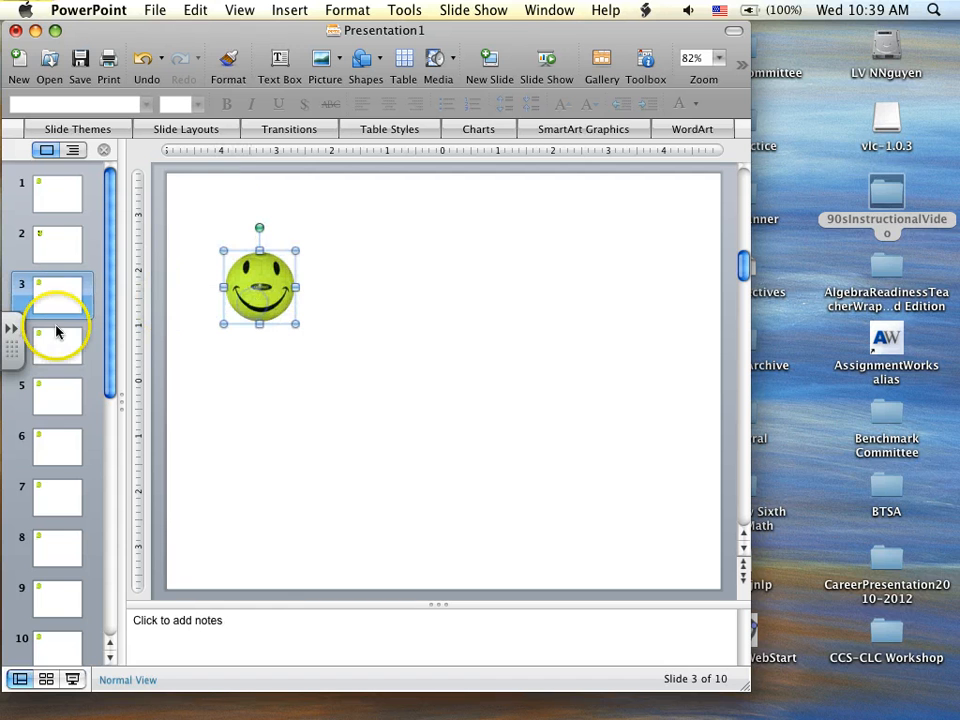
click(45, 338)
drag(228, 255, 286, 340)
click(47, 390)
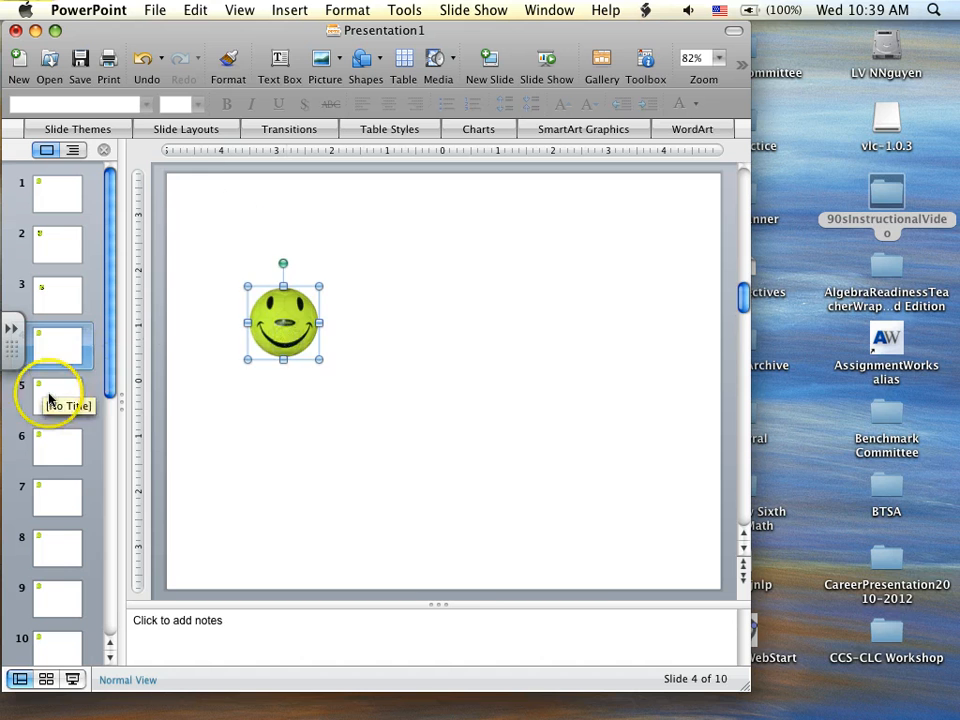
drag(220, 258, 320, 400)
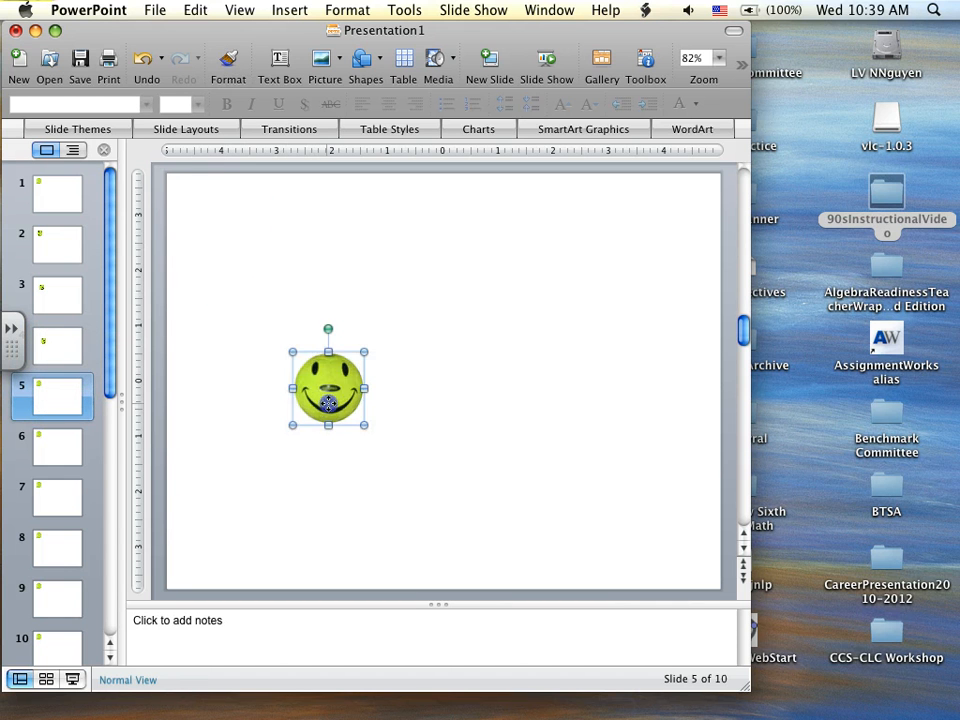
- Continue the ball's path on slides 6 to 8, moving it step by step down to near the slide's bottom centre
click(71, 447)
click(285, 358)
click(240, 243)
drag(240, 243, 369, 454)
click(52, 494)
drag(221, 229, 387, 496)
click(45, 537)
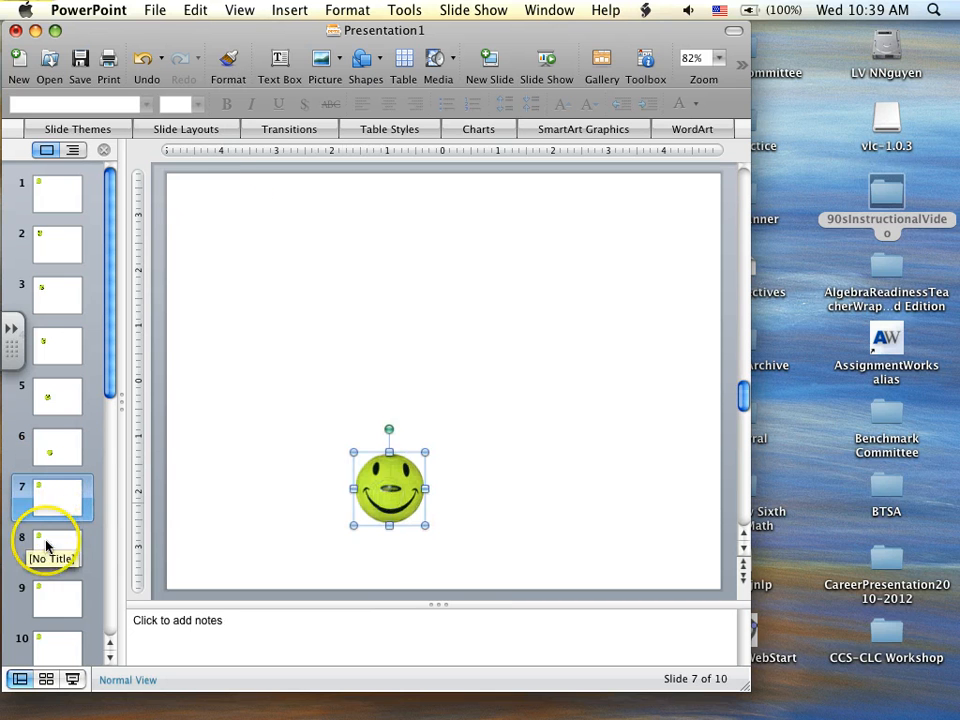
click(189, 253)
drag(223, 231, 425, 515)
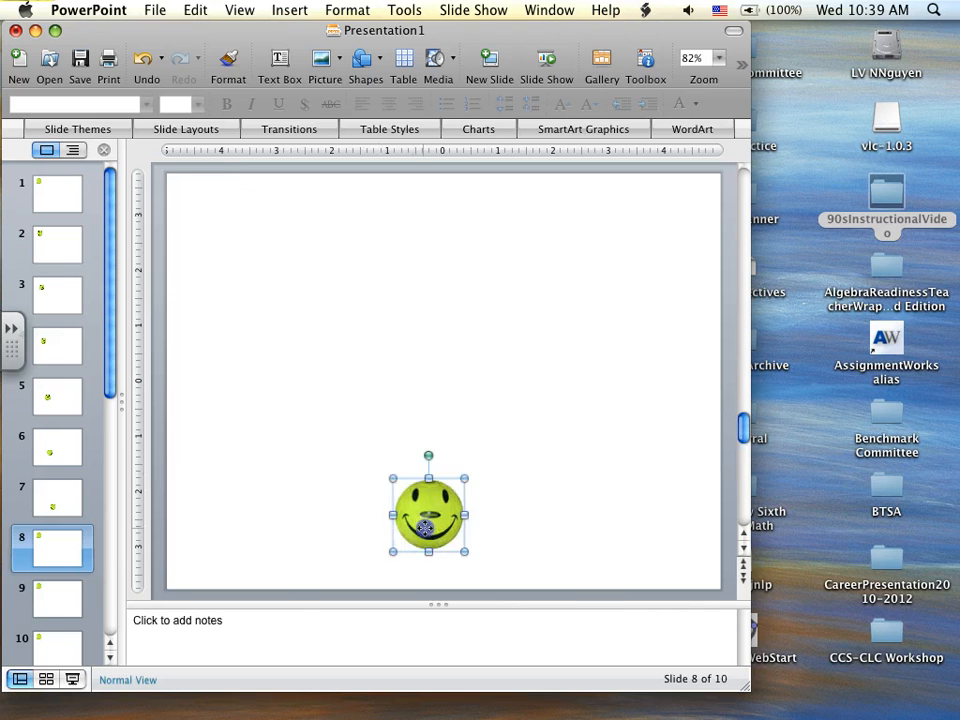
- Place the smiley ball farther right and slightly higher on slides 9 and 10, as if it bounces back up
click(47, 596)
click(222, 247)
drag(222, 247, 530, 505)
click(77, 634)
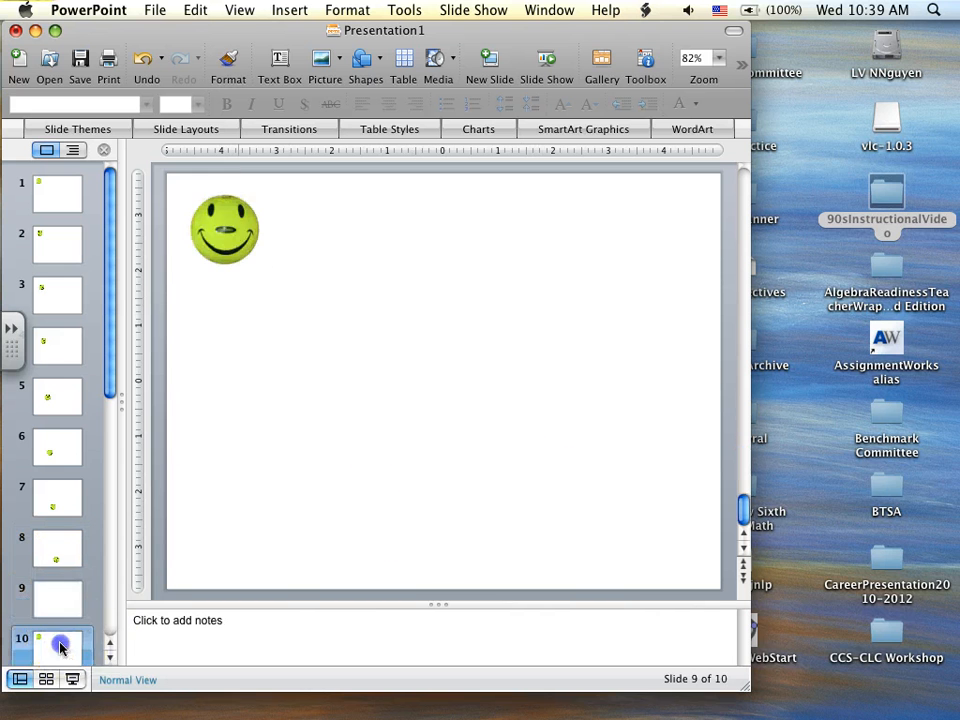
drag(222, 230, 583, 484)
- Flip forward and backward through the ten slides several times to preview the ball's motion, ending on slide 1
click(44, 196)
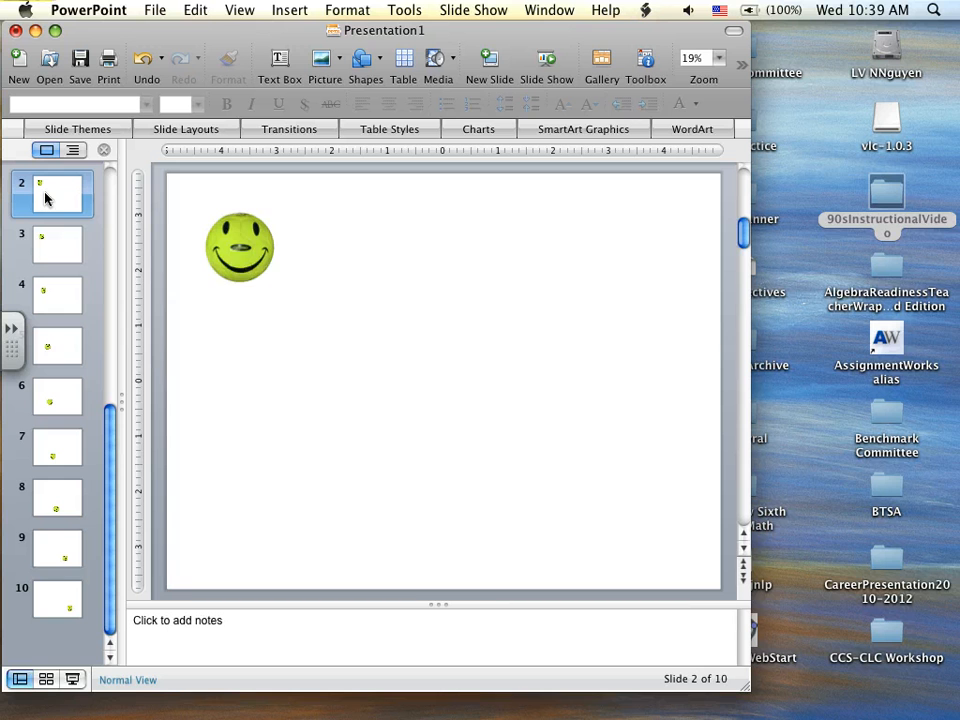
key(Down)
key(Down)
key(Down)
key(Down)
key(Down)
key(Down)
key(Down)
key(Down)
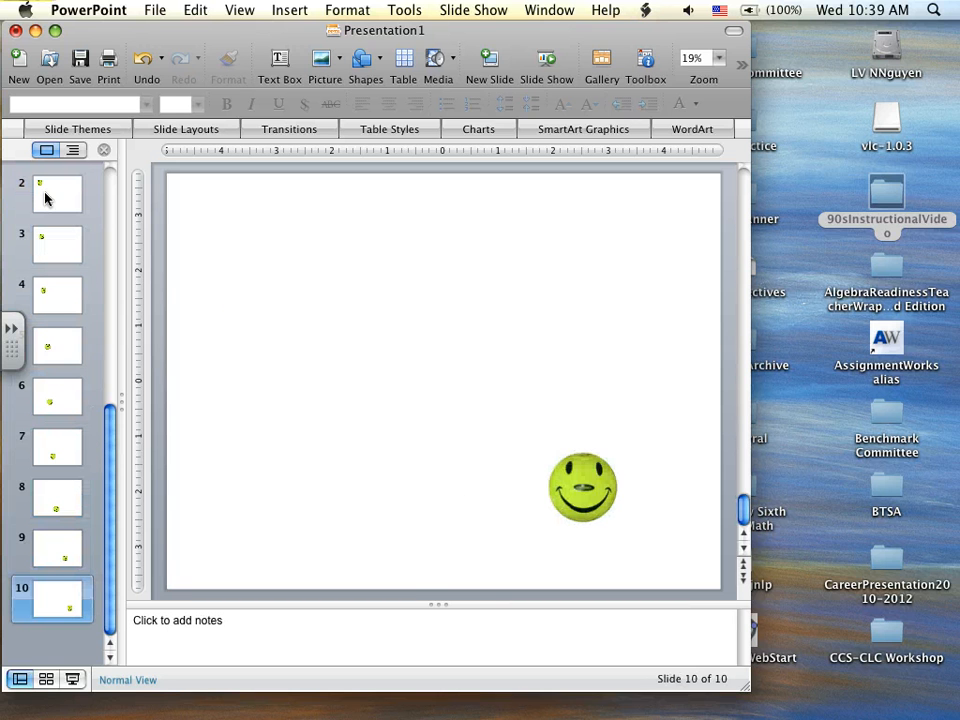
key(Up)
key(Up)
key(Up)
key(Up)
key(Up)
key(Up)
key(Up)
key(Up)
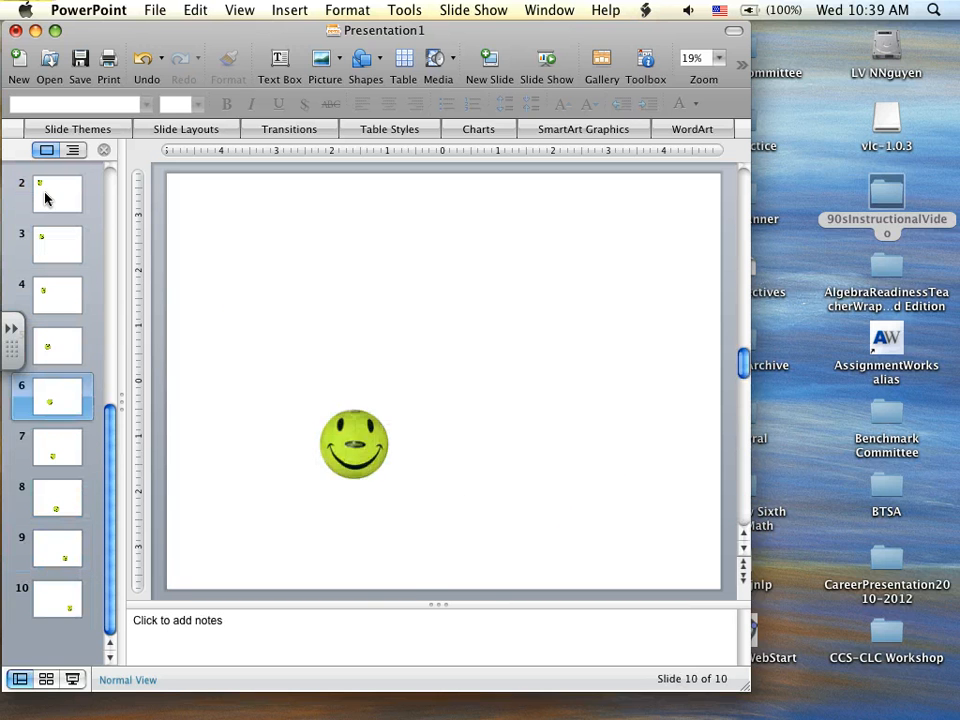
key(Down)
key(Down)
key(Down)
key(Down)
key(Down)
key(Down)
key(Down)
key(Down)
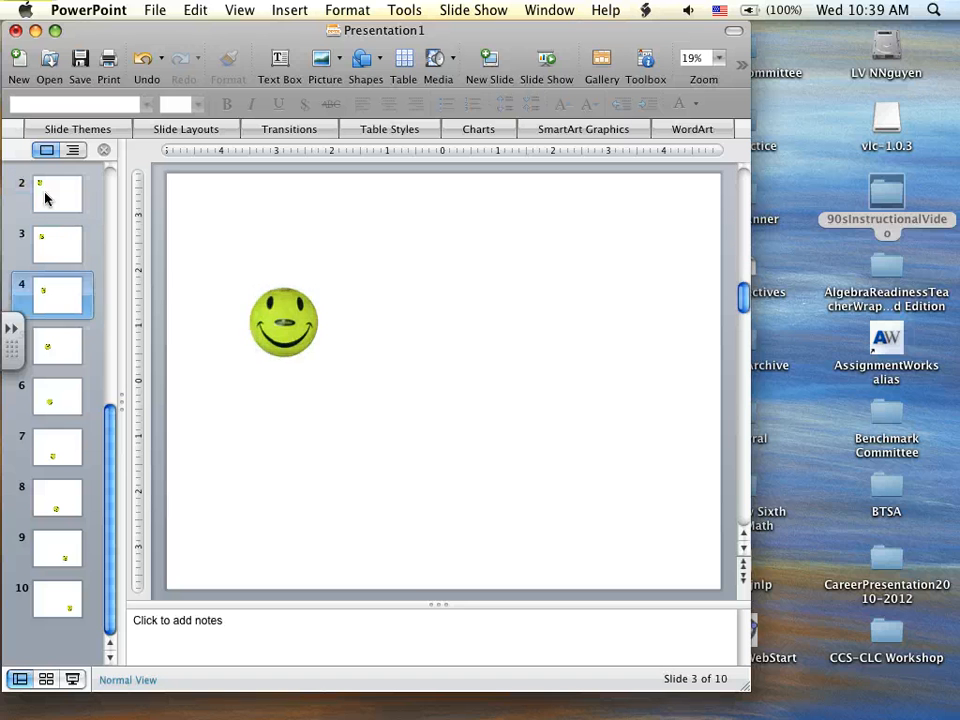
key(Up)
key(Up)
key(Up)
key(Up)
key(Up)
key(Up)
key(Up)
key(Up)
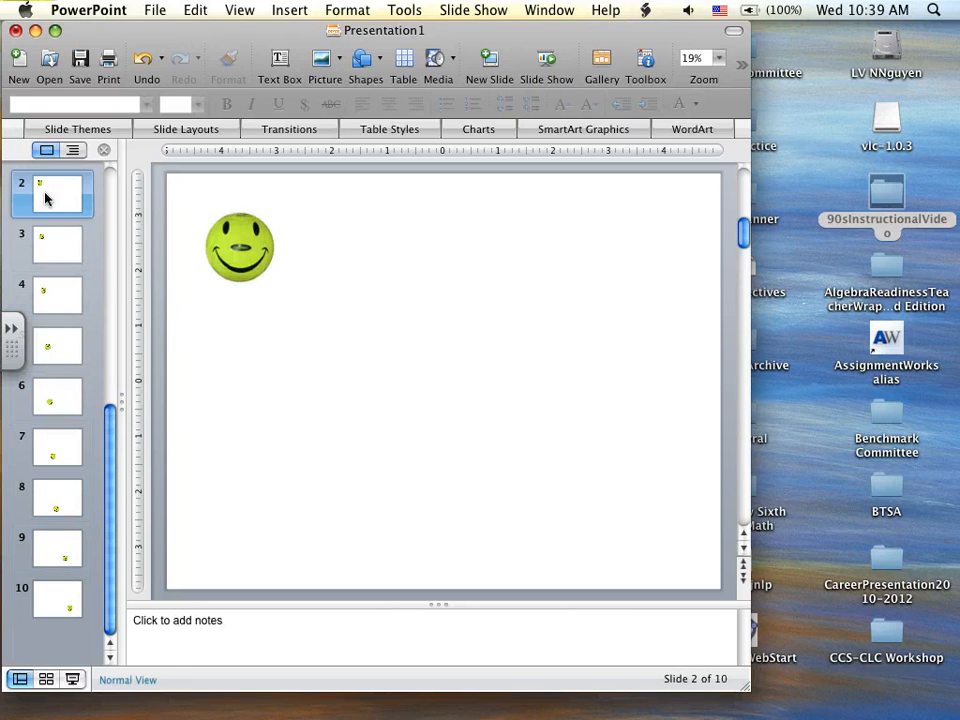
key(Down)
key(Down)
key(Down)
key(Down)
key(Down)
key(Down)
key(Down)
key(Down)
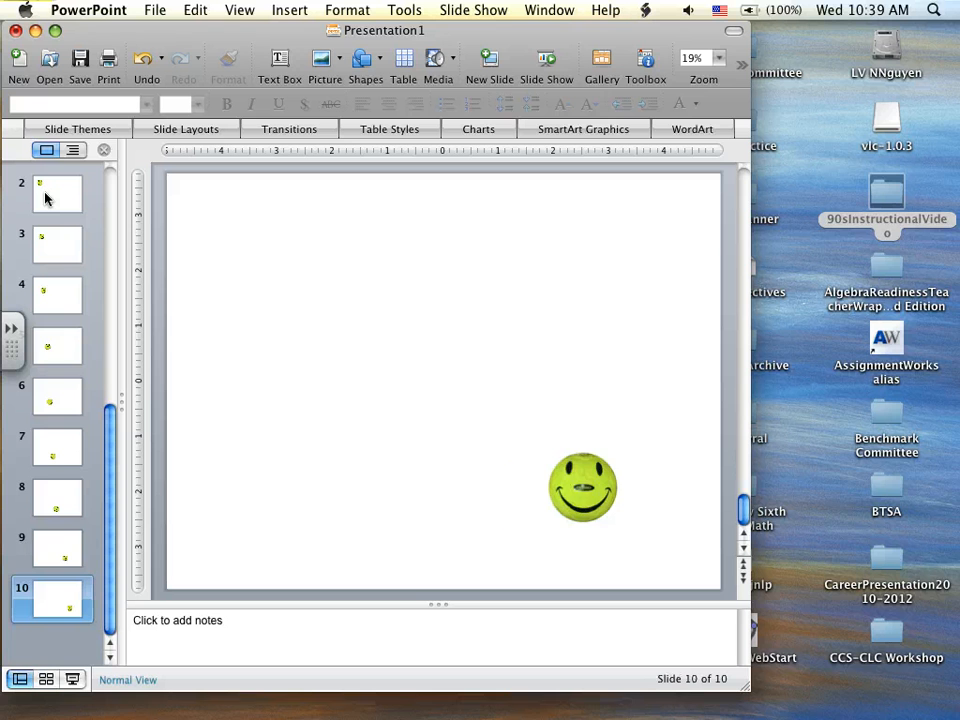
key(Up)
key(Up)
key(Up)
key(Up)
key(Up)
key(Up)
key(Up)
key(Up)
key(Up)
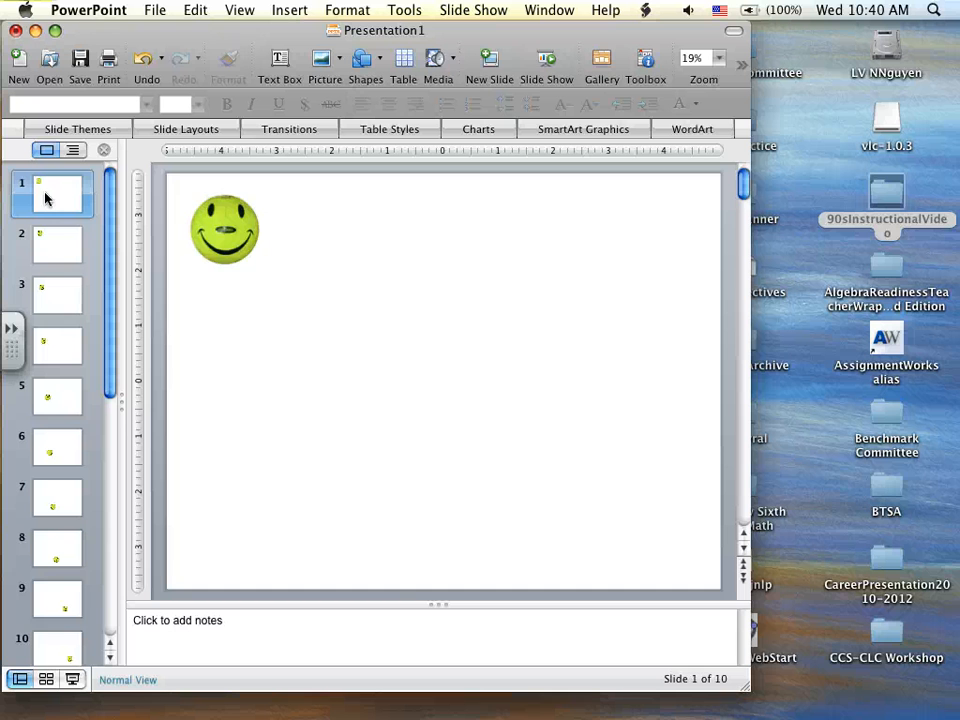
key(Down)
key(Down)
key(Down)
key(Down)
key(Down)
key(Down)
key(Down)
key(Down)
key(Down)
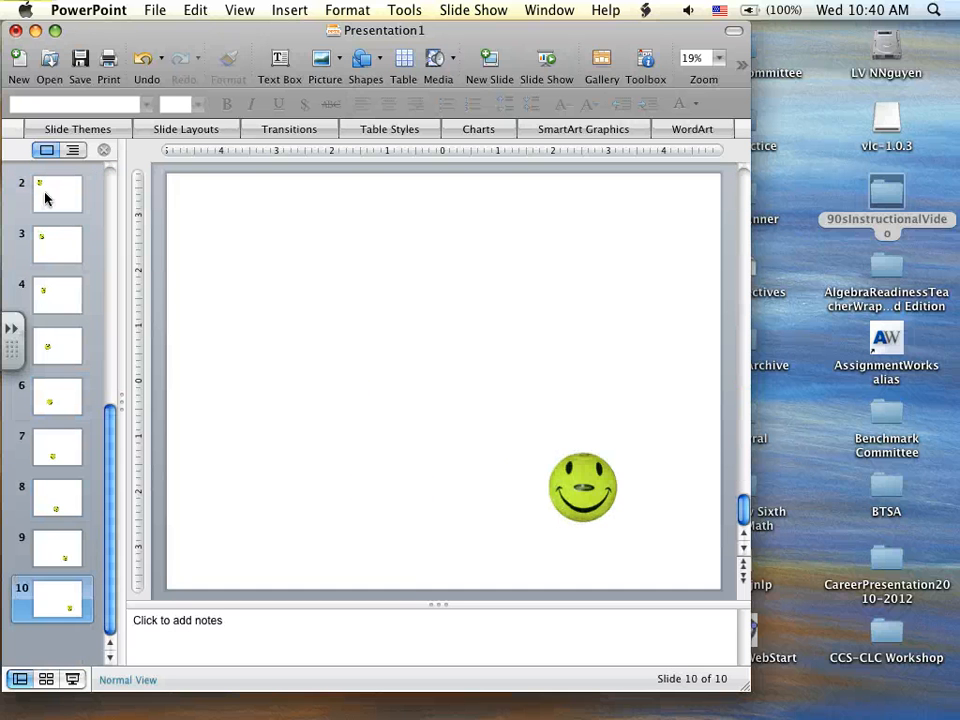
key(Up)
key(Up)
key(Up)
key(Up)
key(Up)
key(Up)
key(Up)
key(Up)
key(Up)
key(Down)
key(Down)
key(Down)
key(Down)
key(Down)
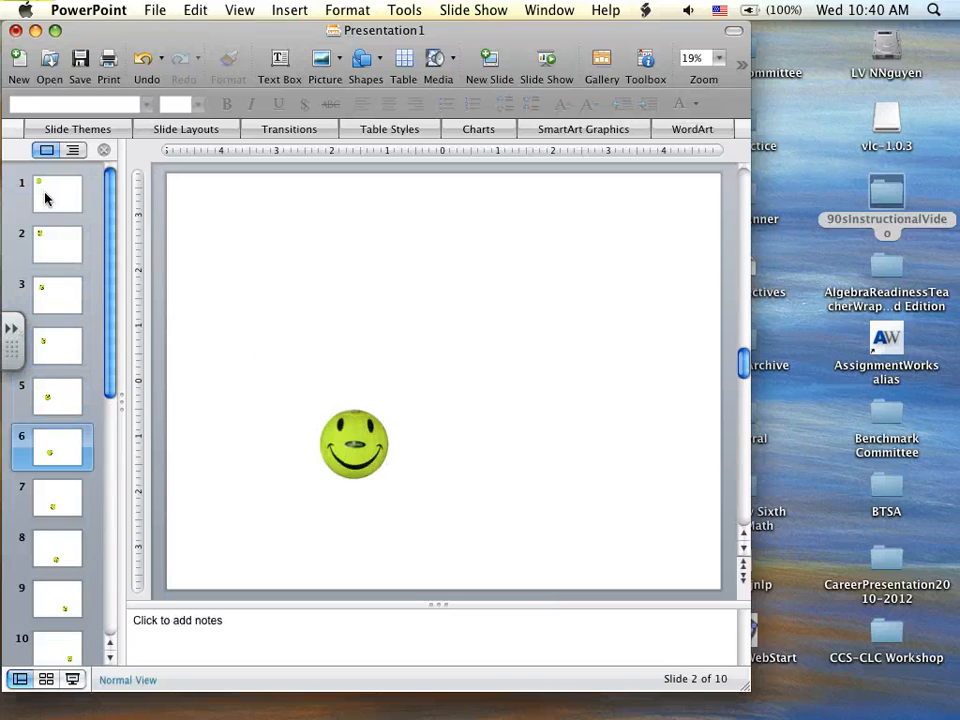
key(Down)
key(Down)
key(Down)
key(Down)
key(Up)
key(Up)
key(Up)
key(Up)
key(Up)
key(Up)
key(Up)
key(Up)
key(Up)
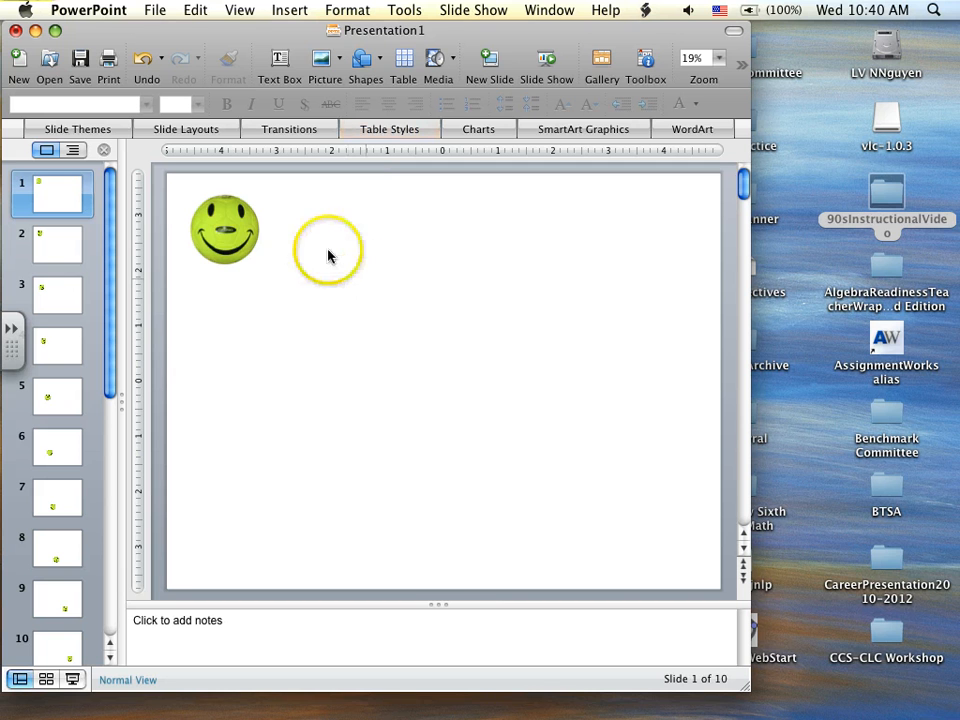
click(291, 12)
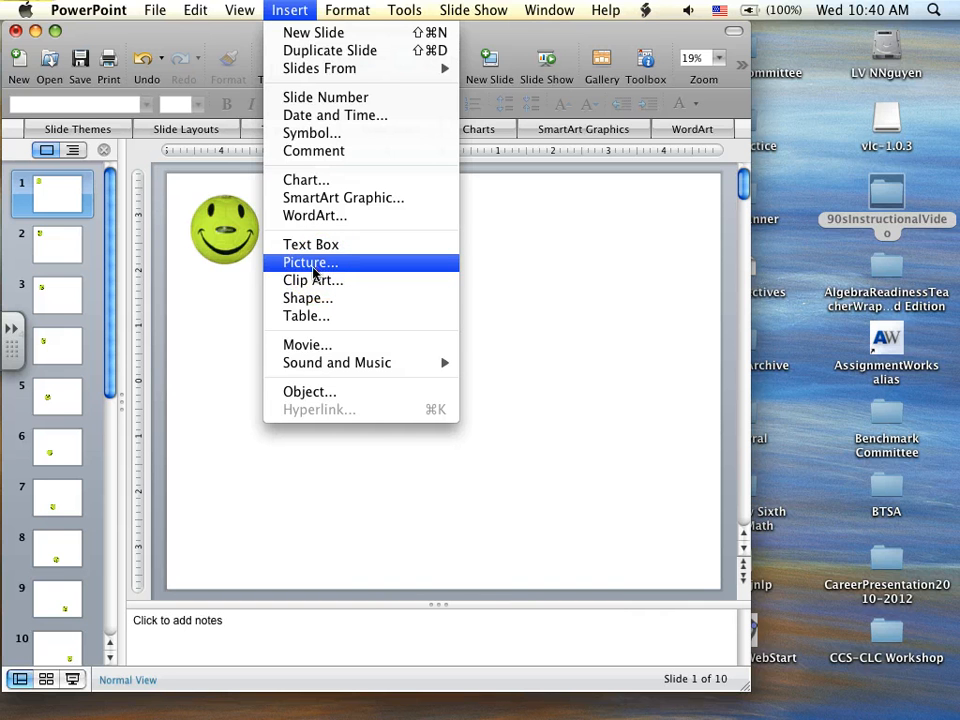
click(369, 456)
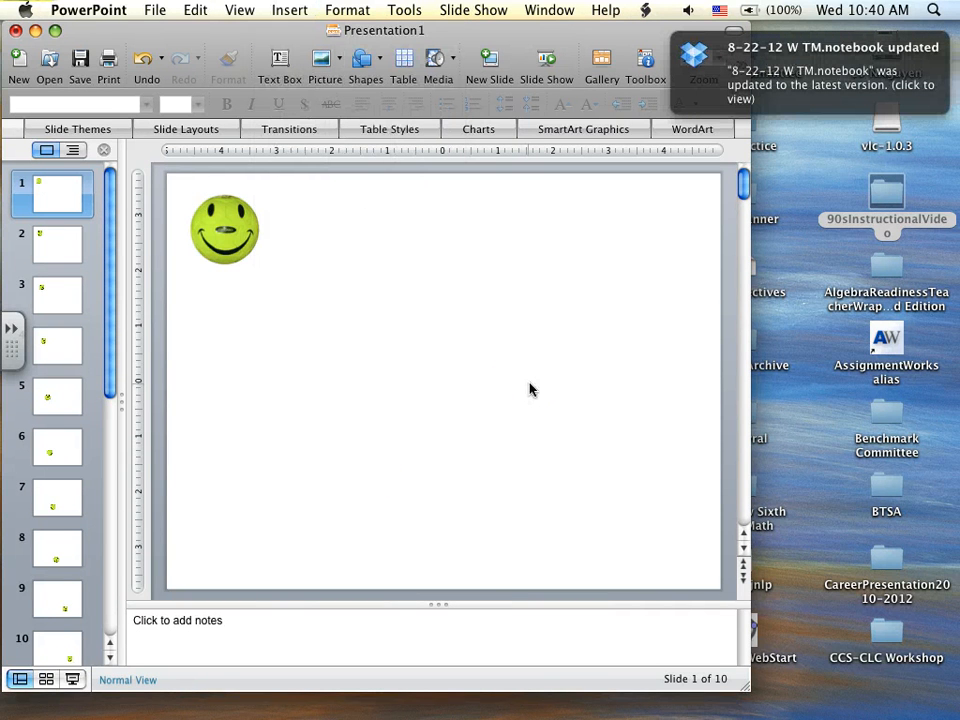
mouse_move(718, 708)
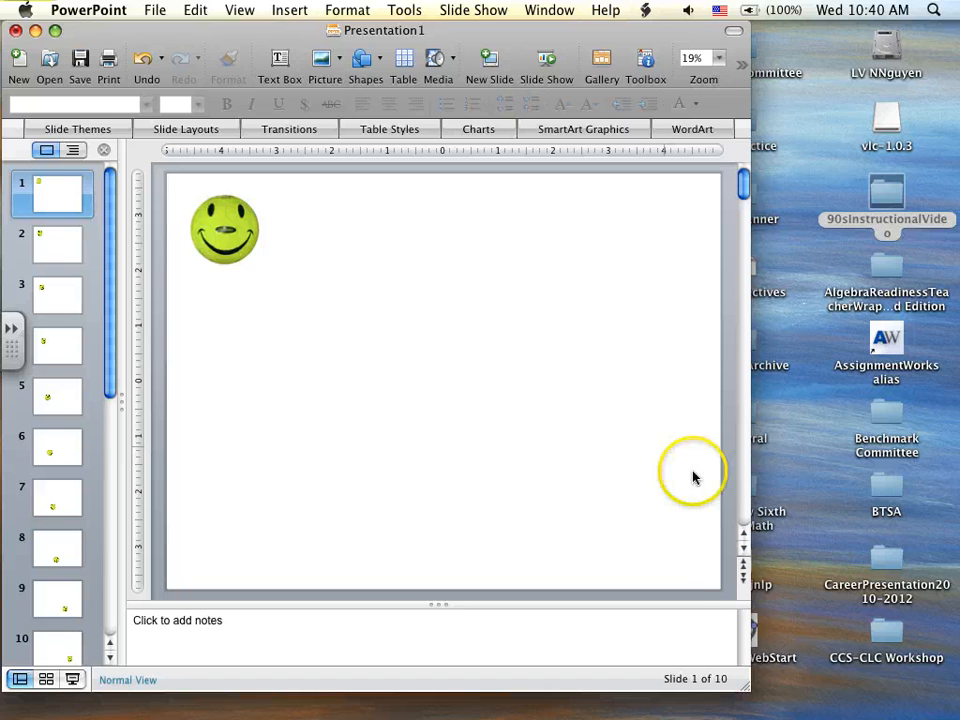
mouse_move(868, 705)
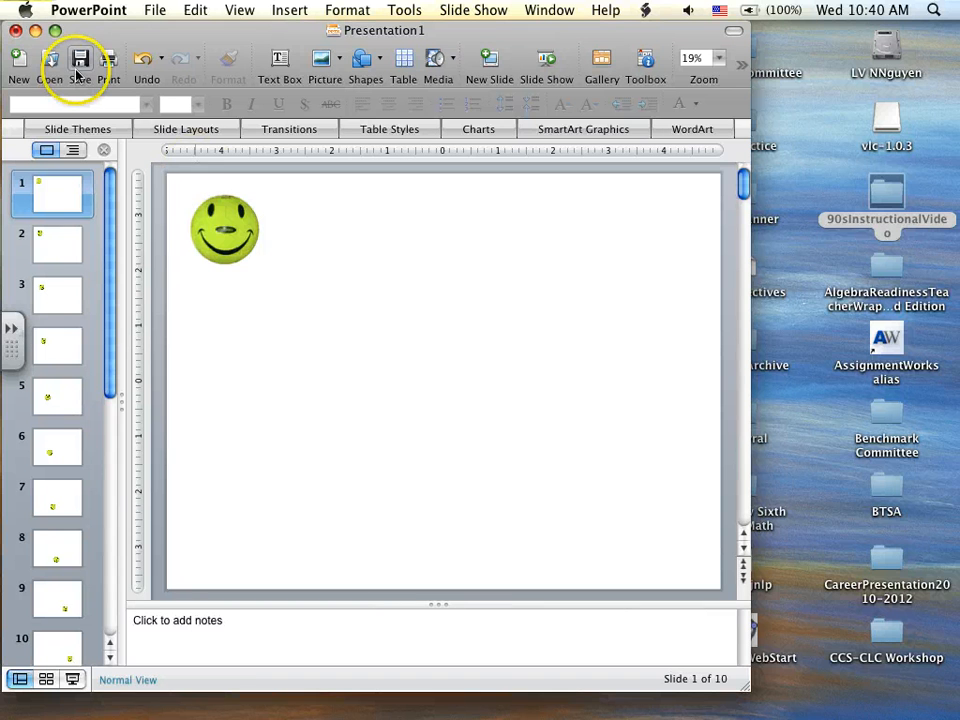
- Close the smiley ball presentation without saving the changes
click(14, 31)
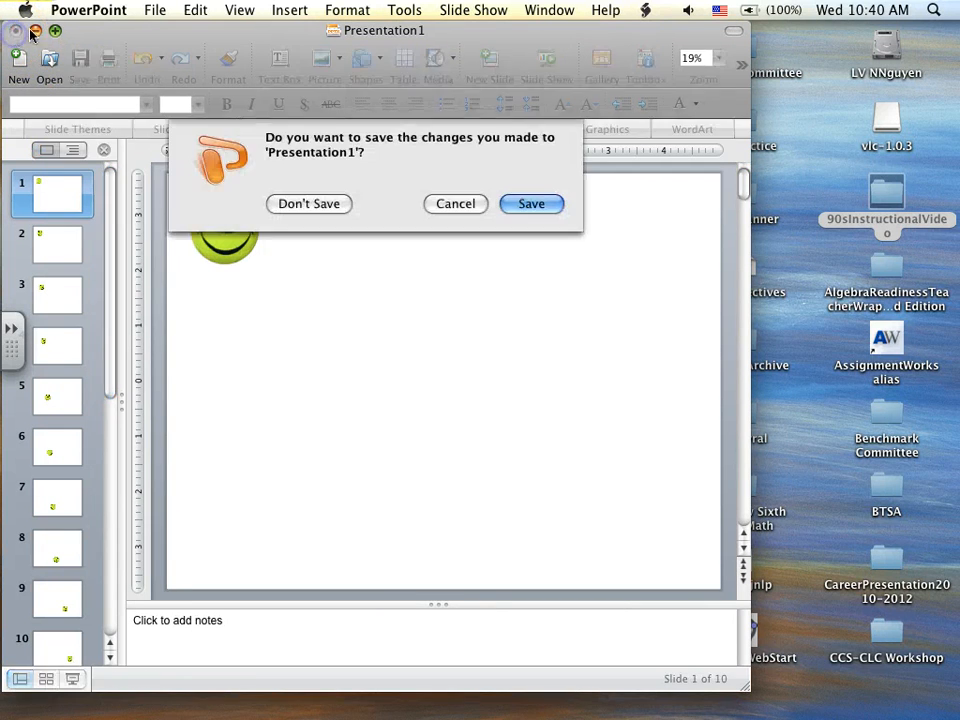
click(312, 204)
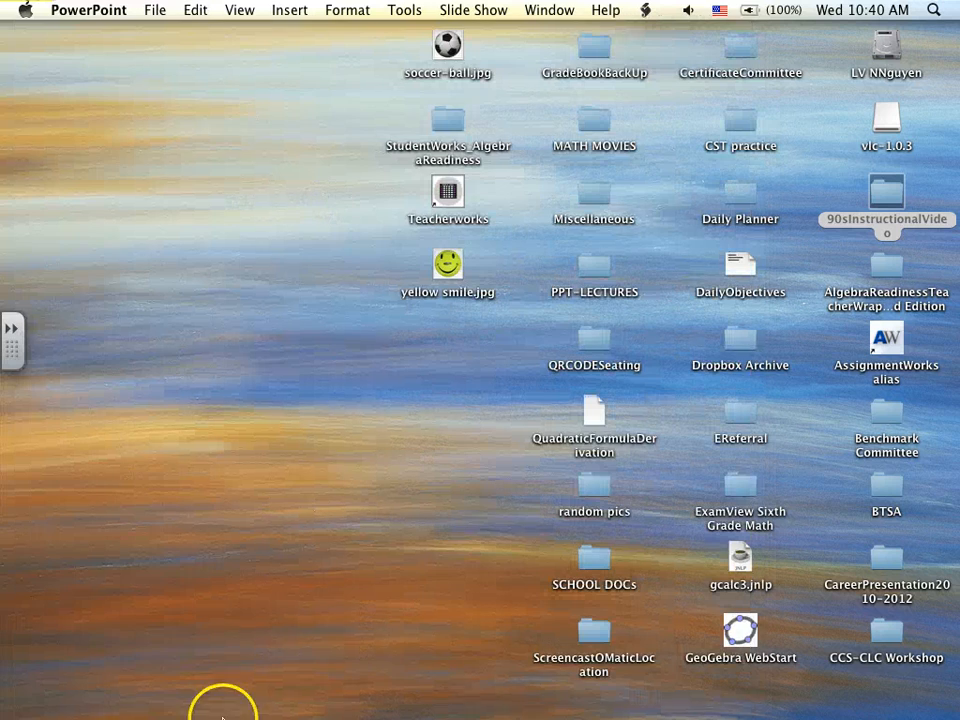
- Switch to Firefox, go to google.com, and open Google Drive from there
click(293, 643)
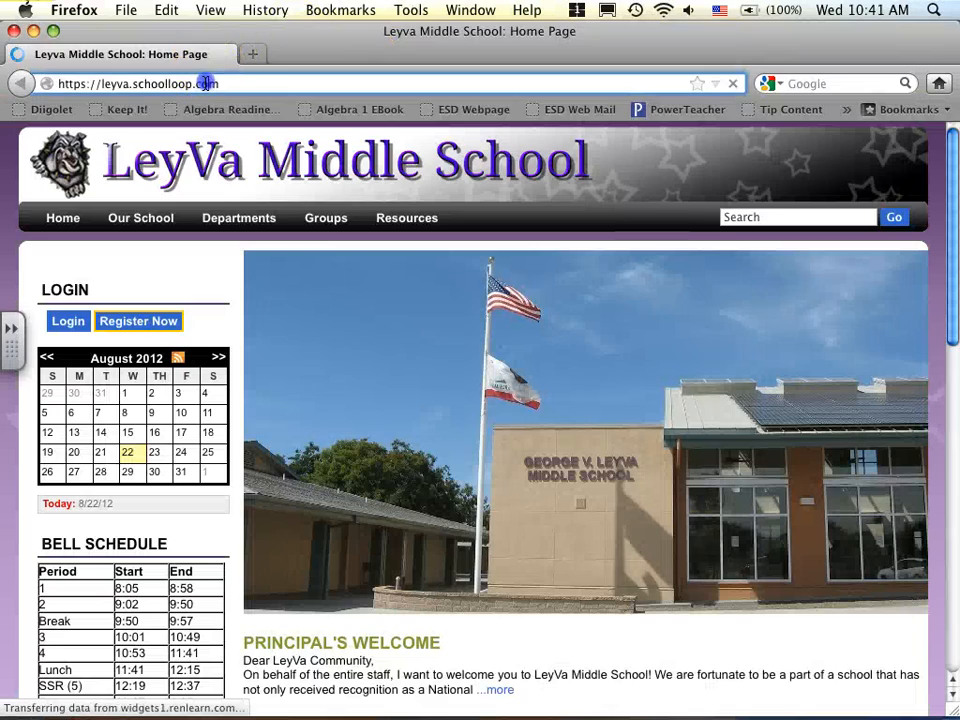
click(205, 83)
text(google.com/)
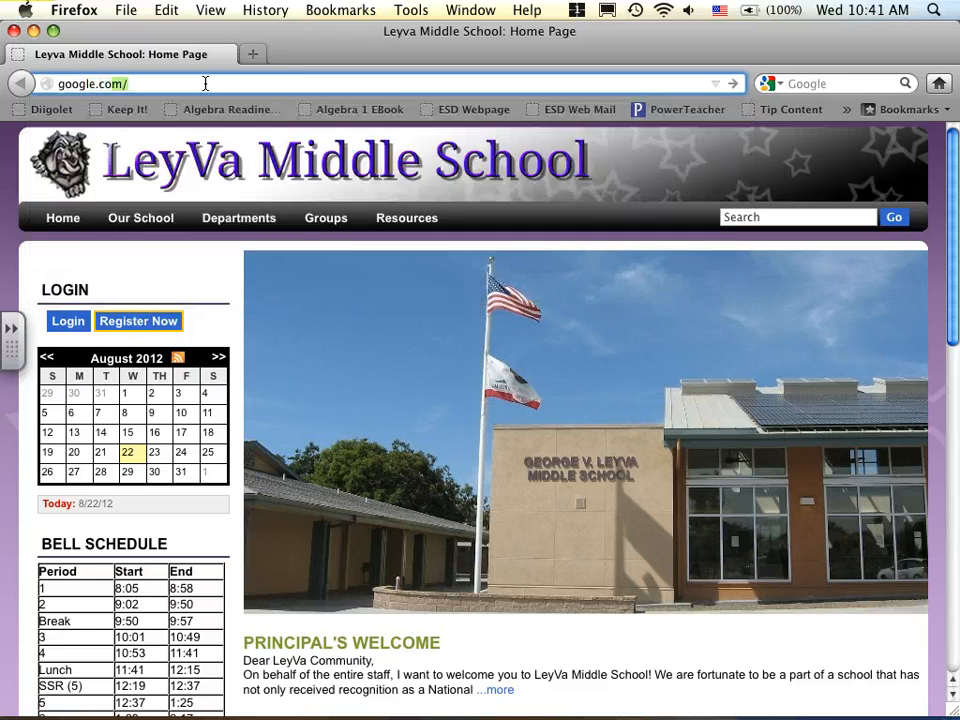
key(Return)
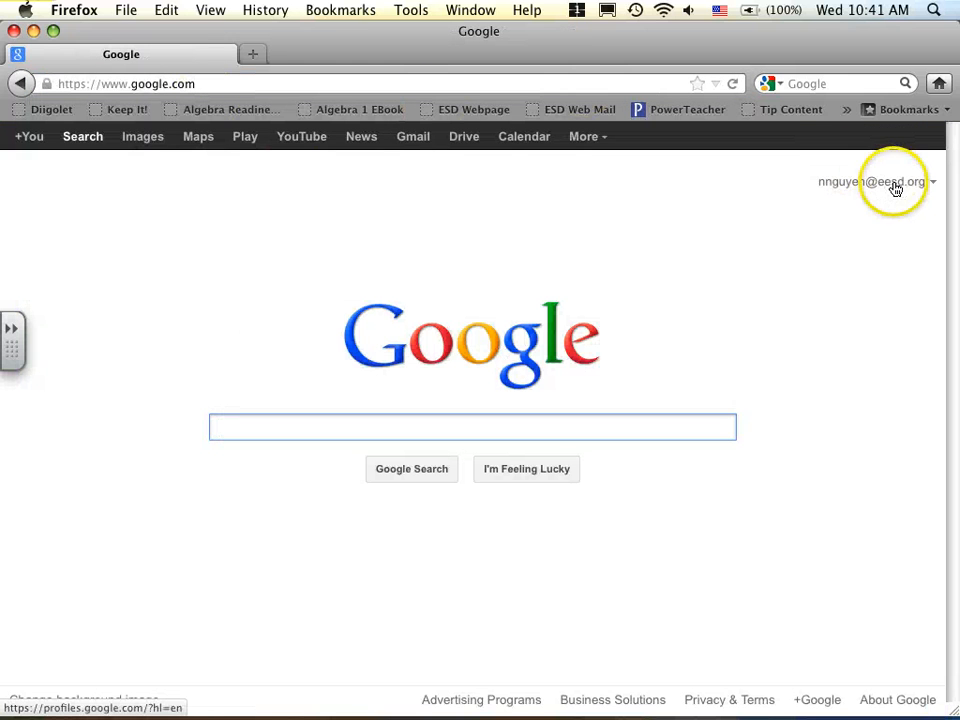
click(464, 146)
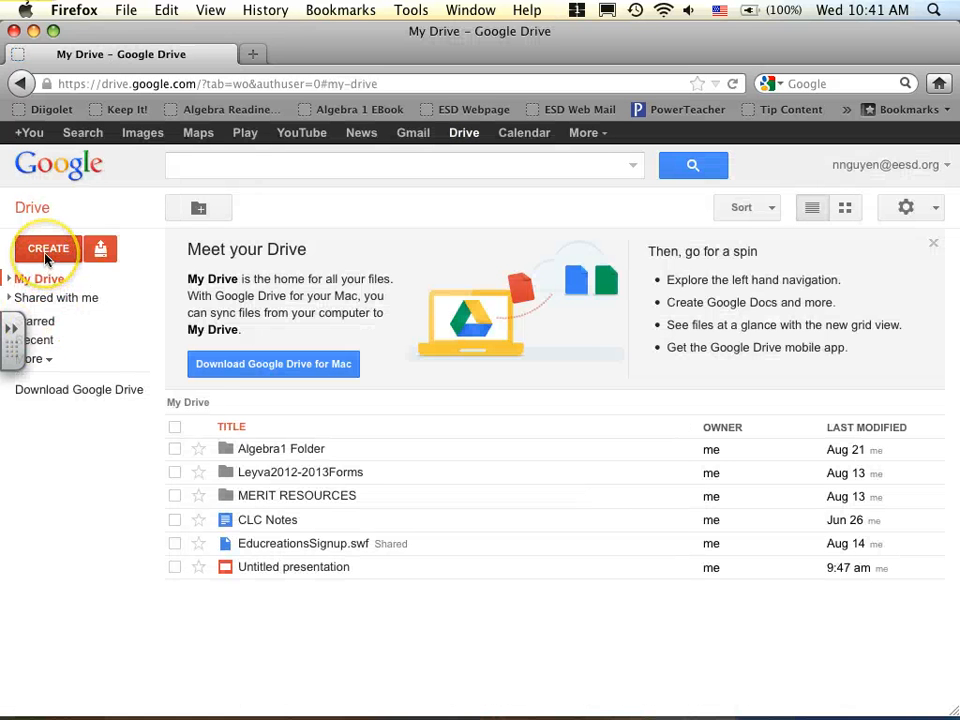
- Create a new Google Drive presentation using the Simple Light theme
click(45, 258)
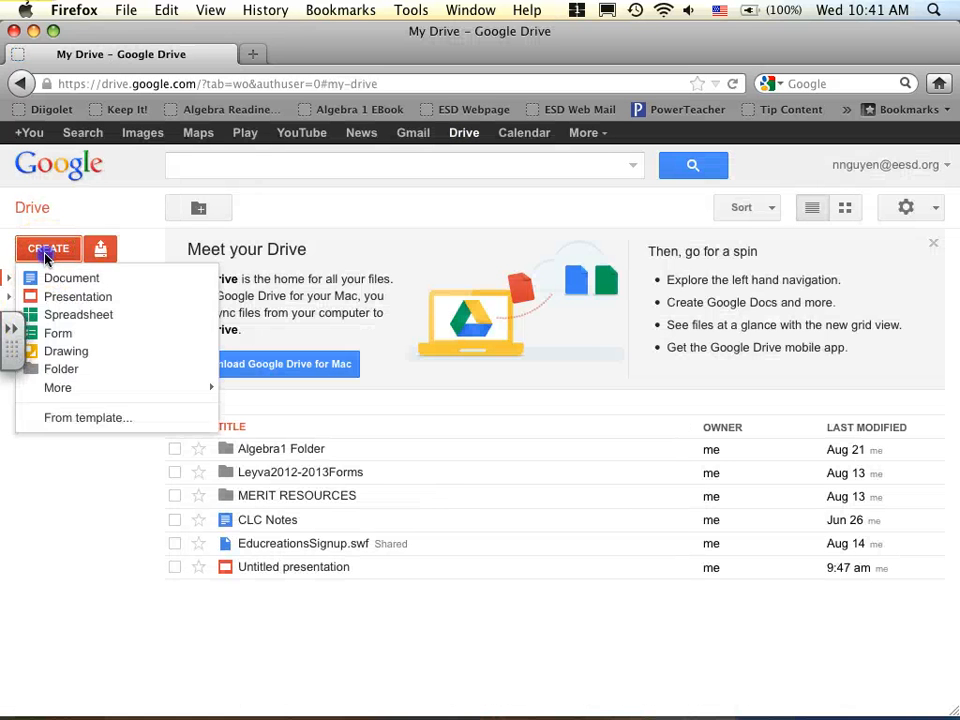
click(76, 301)
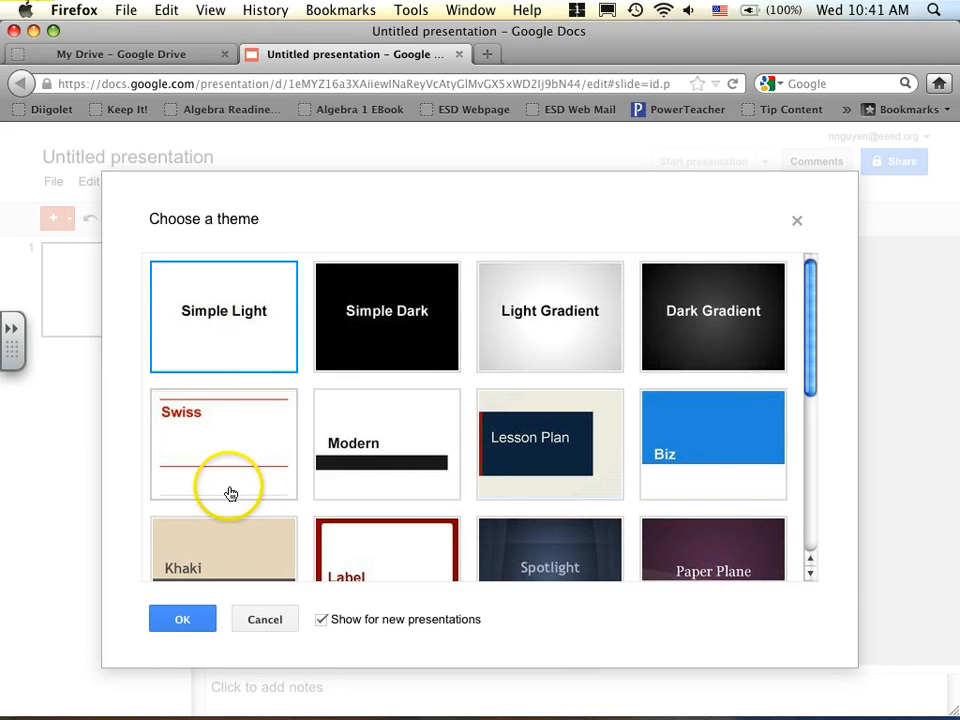
click(182, 624)
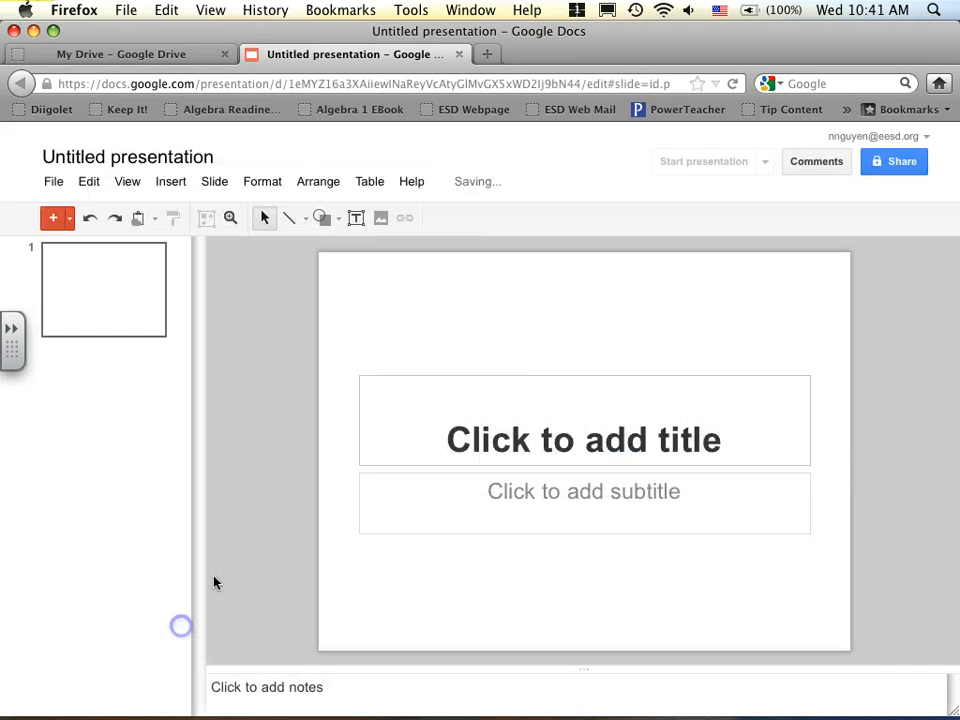
- Delete the title and subtitle placeholders from the first slide, leaving it blank
click(514, 381)
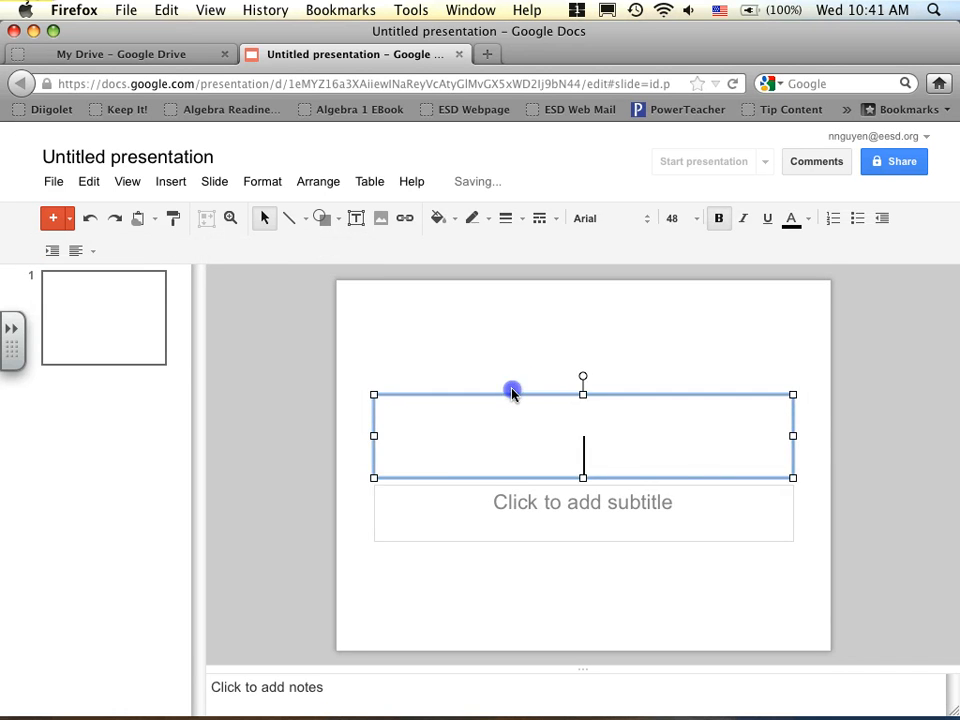
click(512, 390)
click(562, 375)
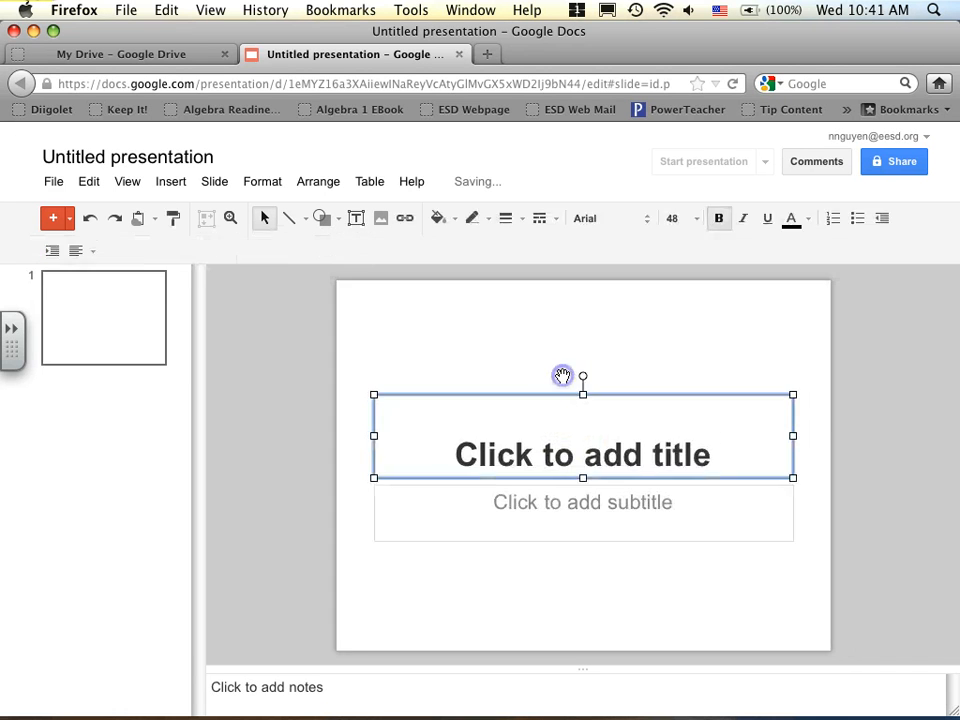
key(Delete)
click(556, 470)
key(Delete)
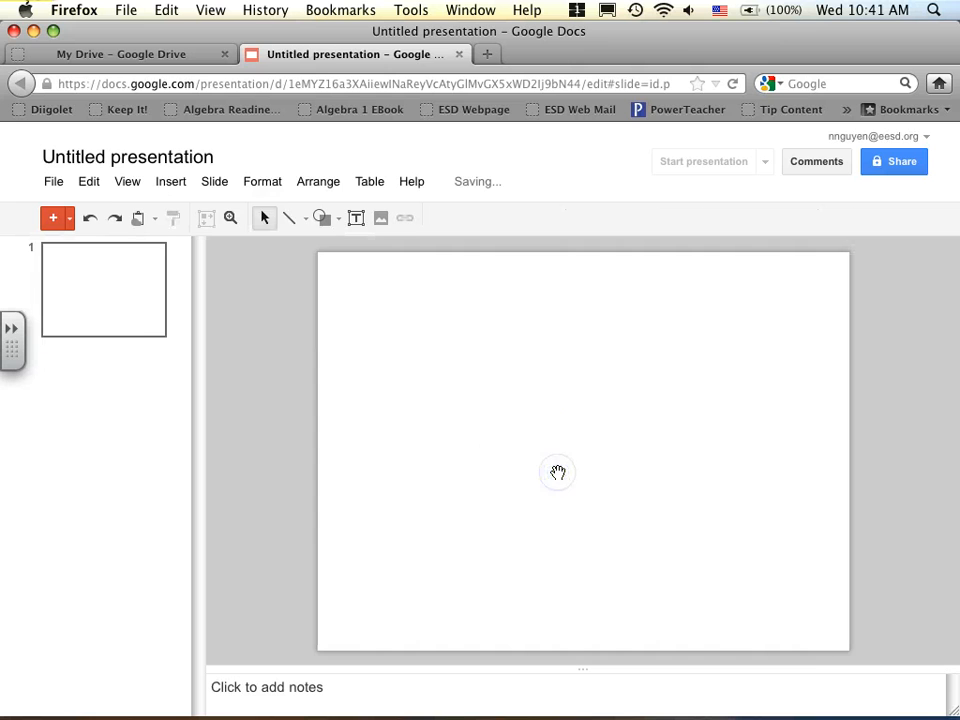
click(168, 182)
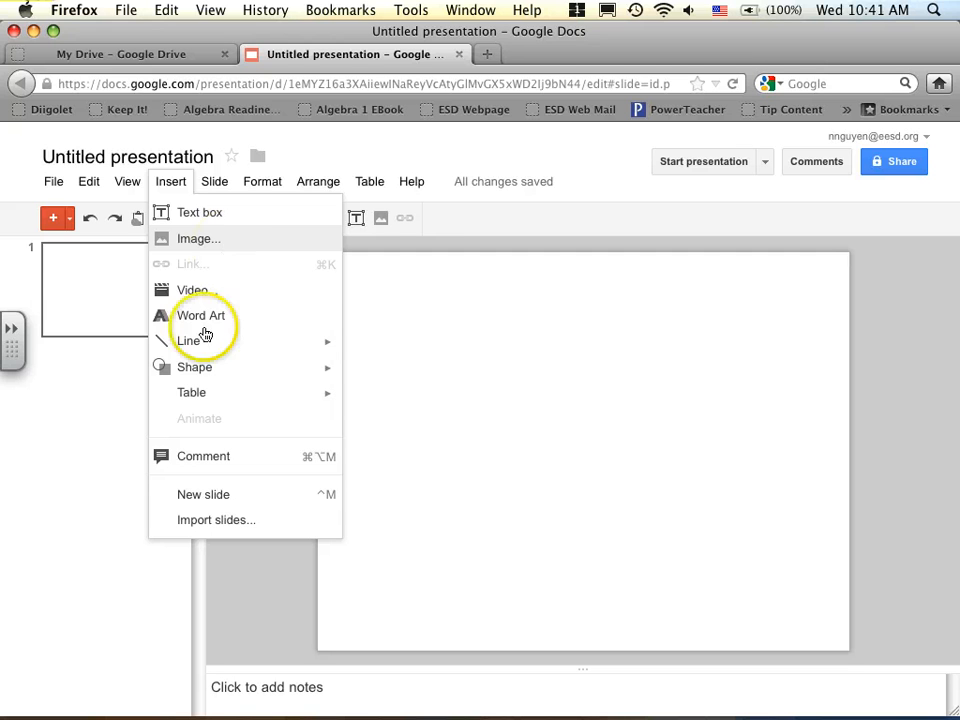
mouse_move(190, 352)
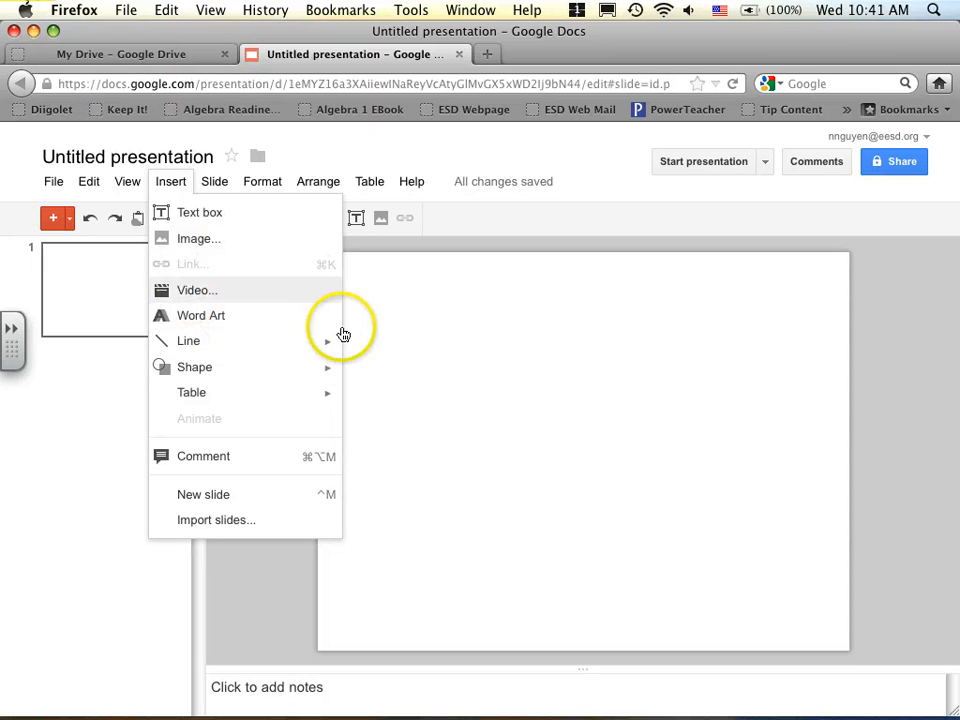
click(450, 413)
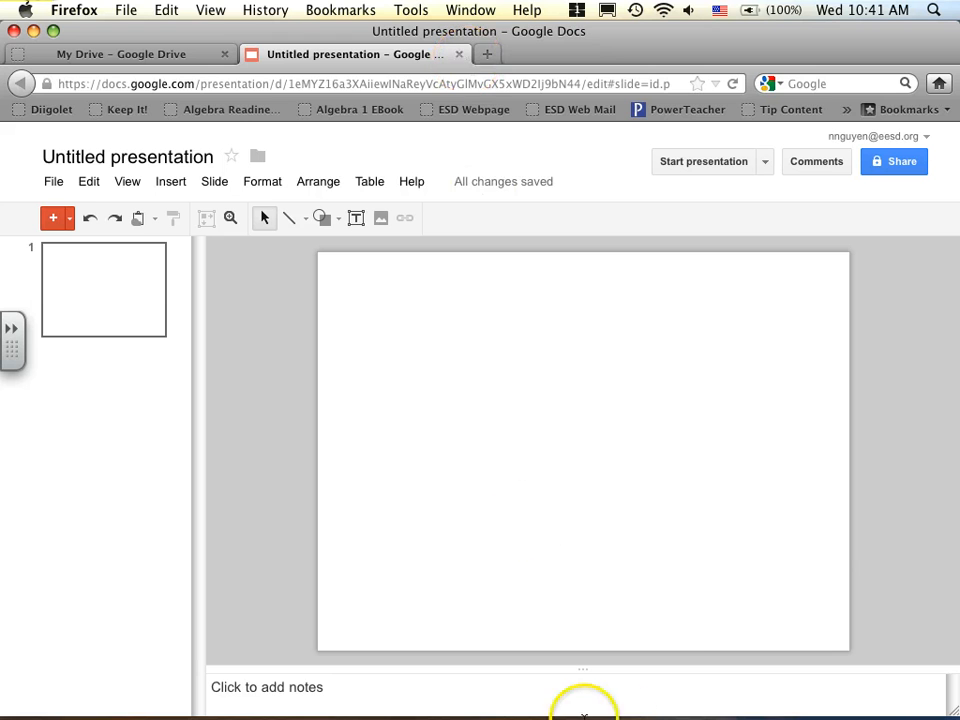
mouse_move(583, 712)
click(802, 700)
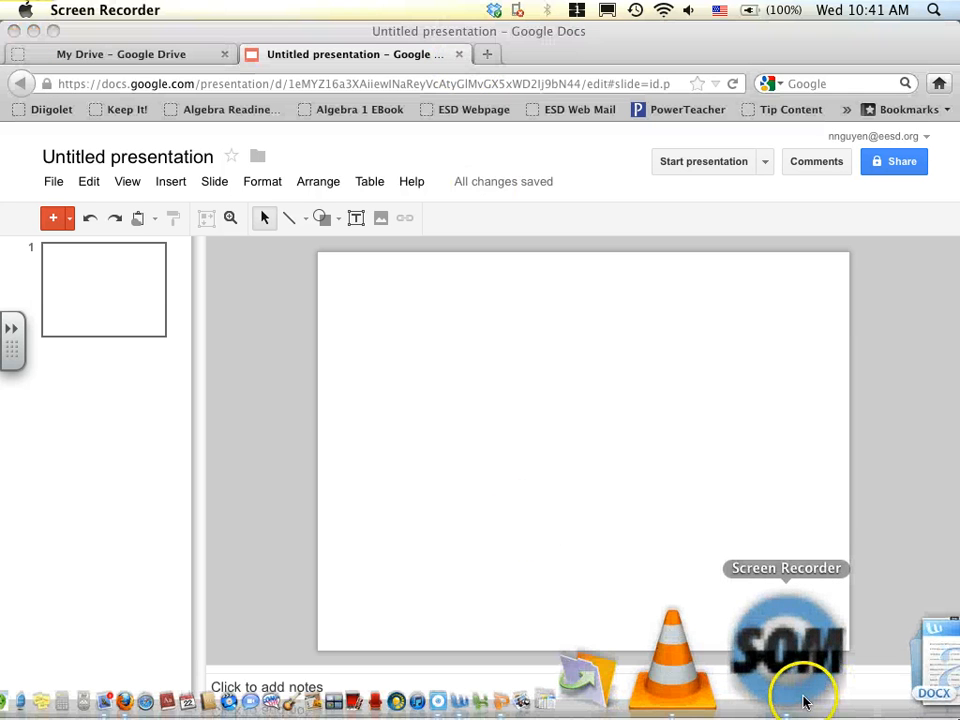
click(885, 675)
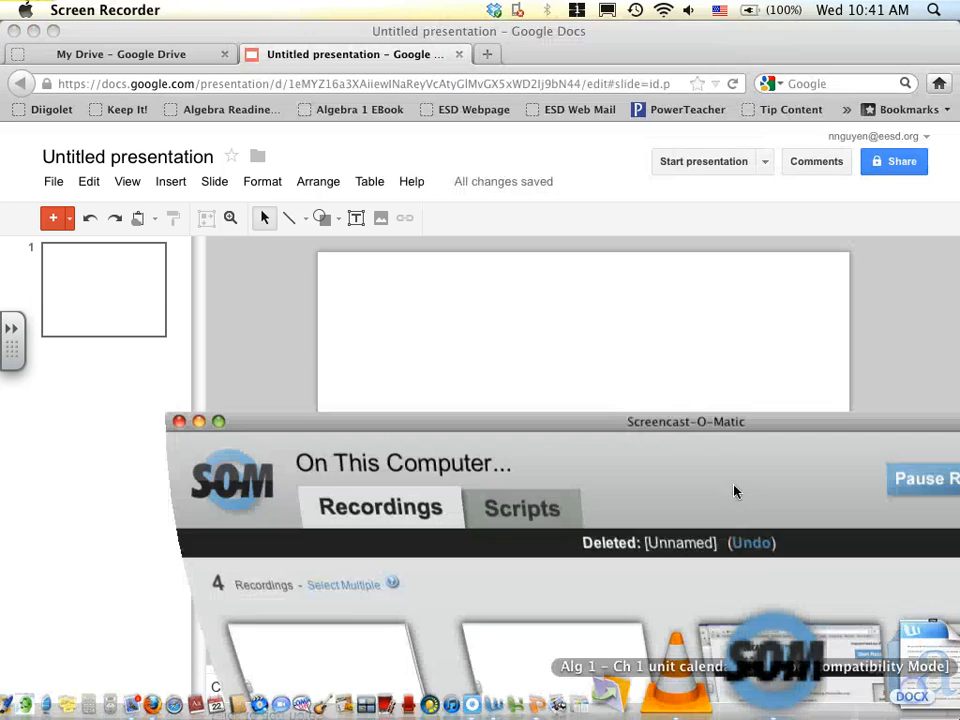